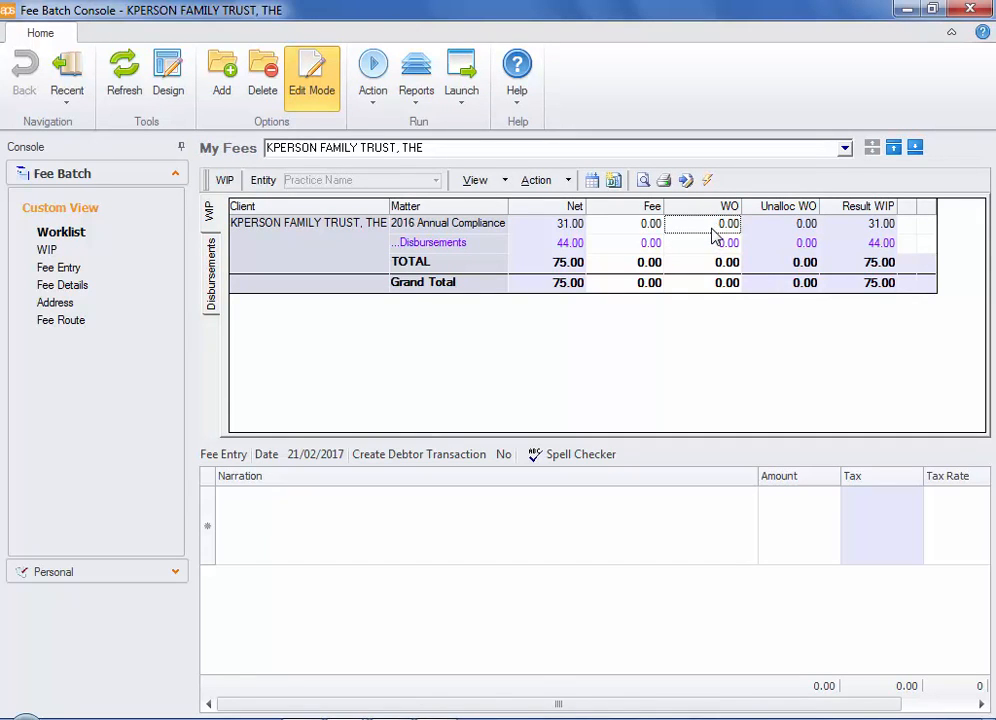
Write off the full 31.00 of time and 44.00 of photocopying disbursements on the 2016 Annual Compliance matter, saving the disbursement allocation.
{"action": "double_click", "coordinate": [712, 229]}
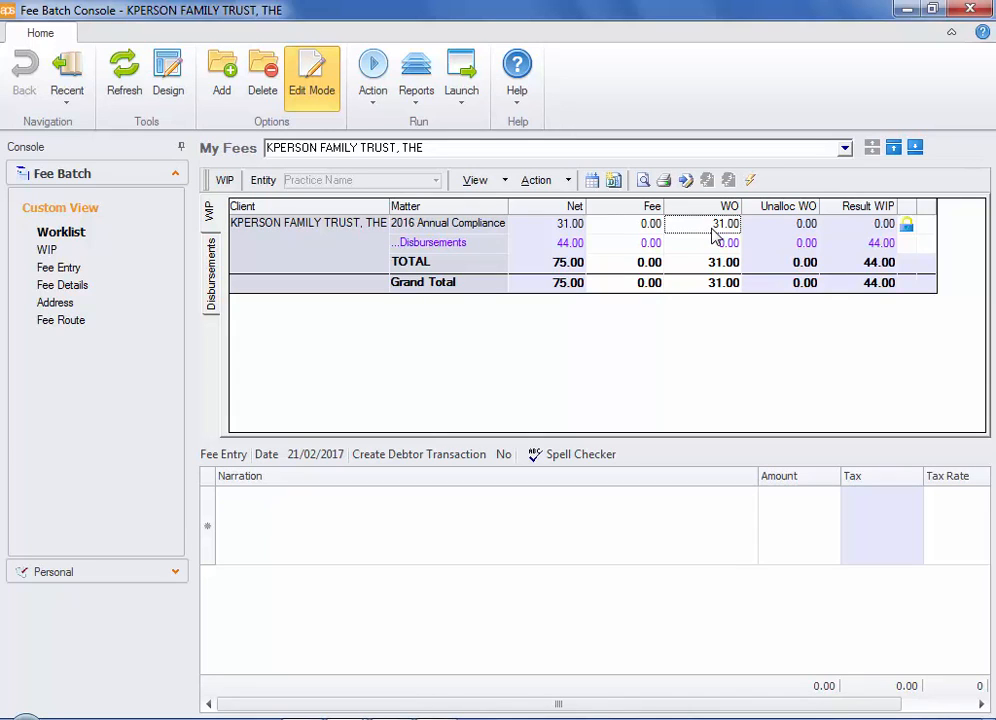
{"action": "left_click", "coordinate": [716, 251]}
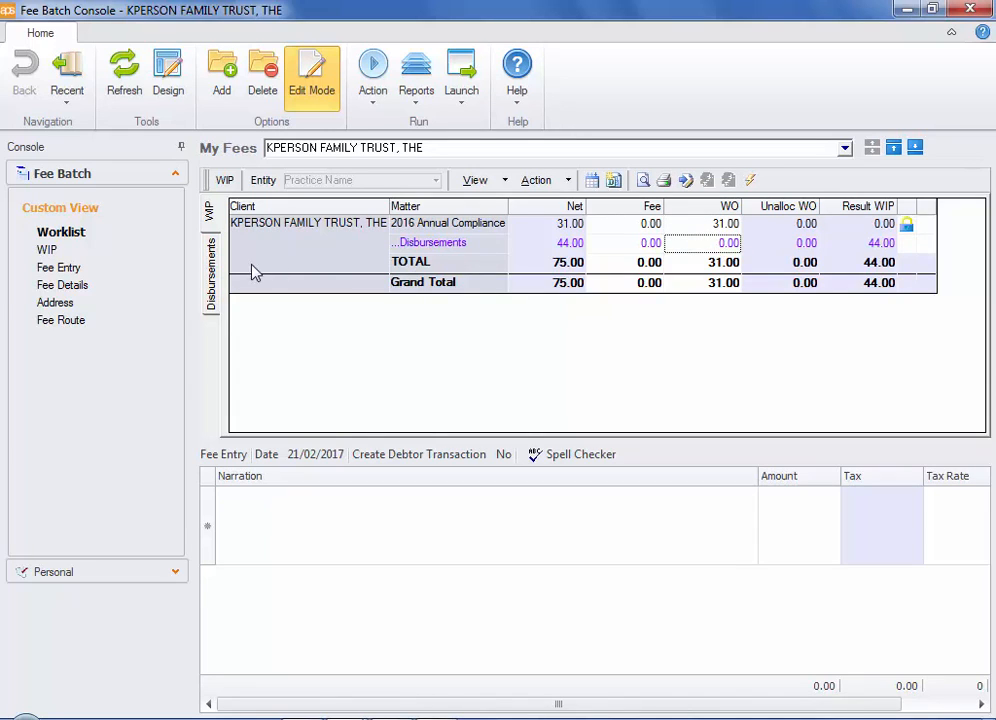
{"action": "left_click", "coordinate": [210, 268]}
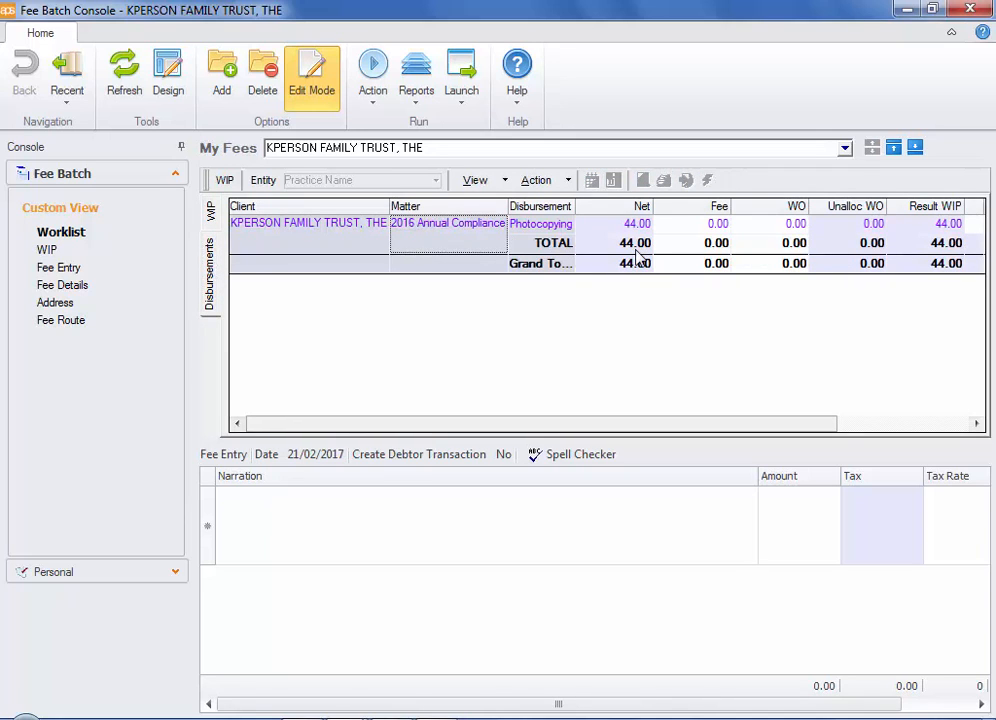
{"action": "left_click", "coordinate": [688, 228]}
{"action": "right_click", "coordinate": [688, 228]}
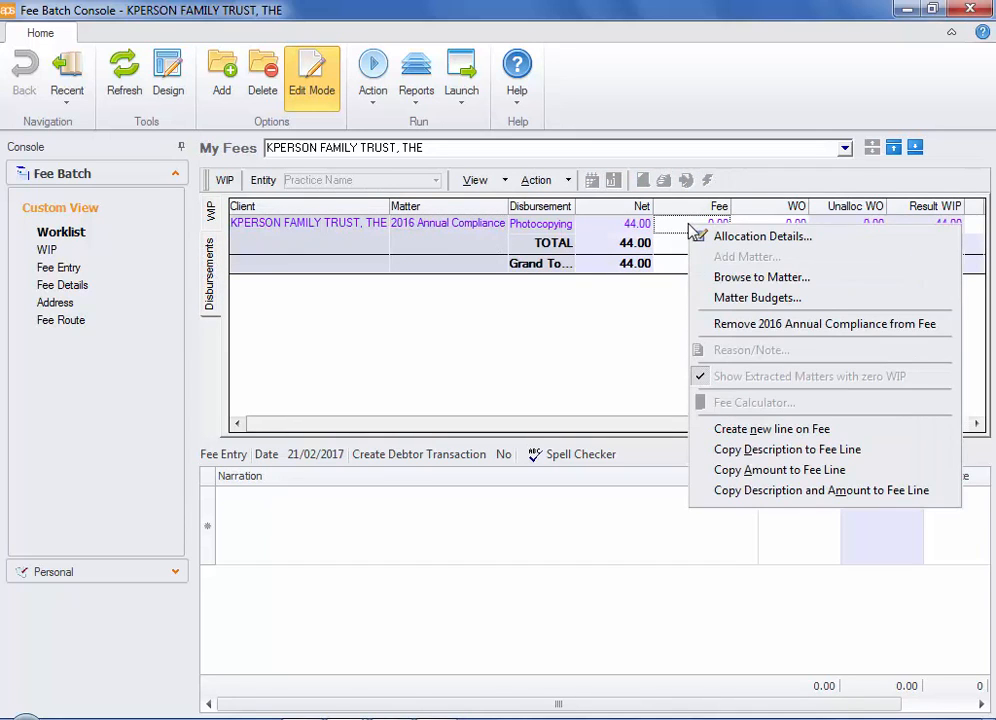
{"action": "left_click", "coordinate": [745, 234]}
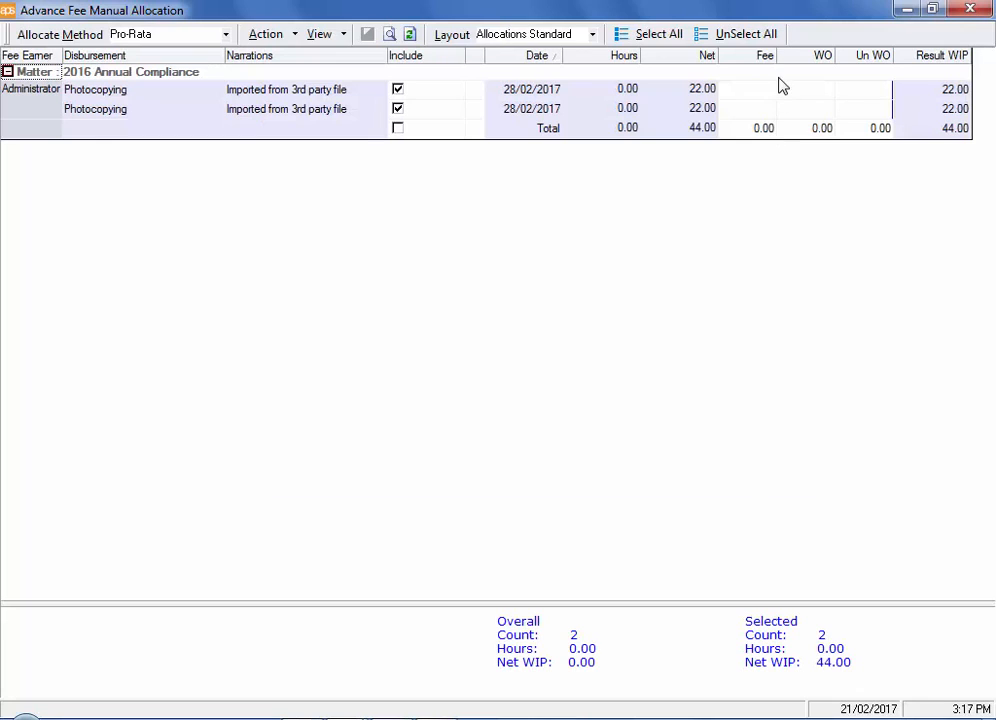
{"action": "double_click", "coordinate": [803, 135]}
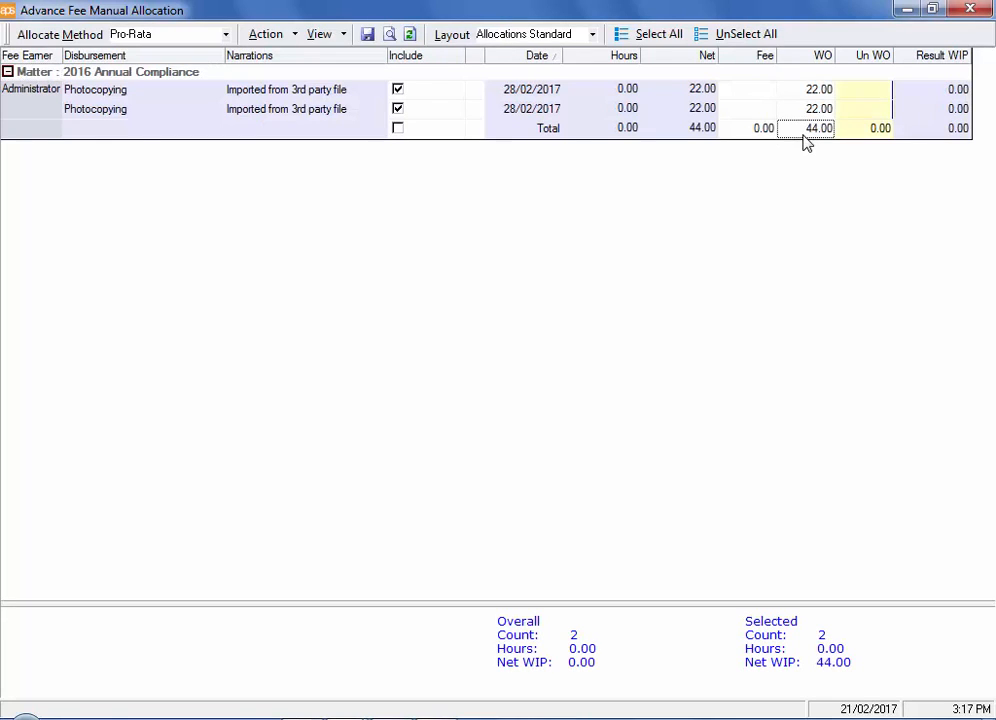
{"action": "left_click", "coordinate": [978, 9]}
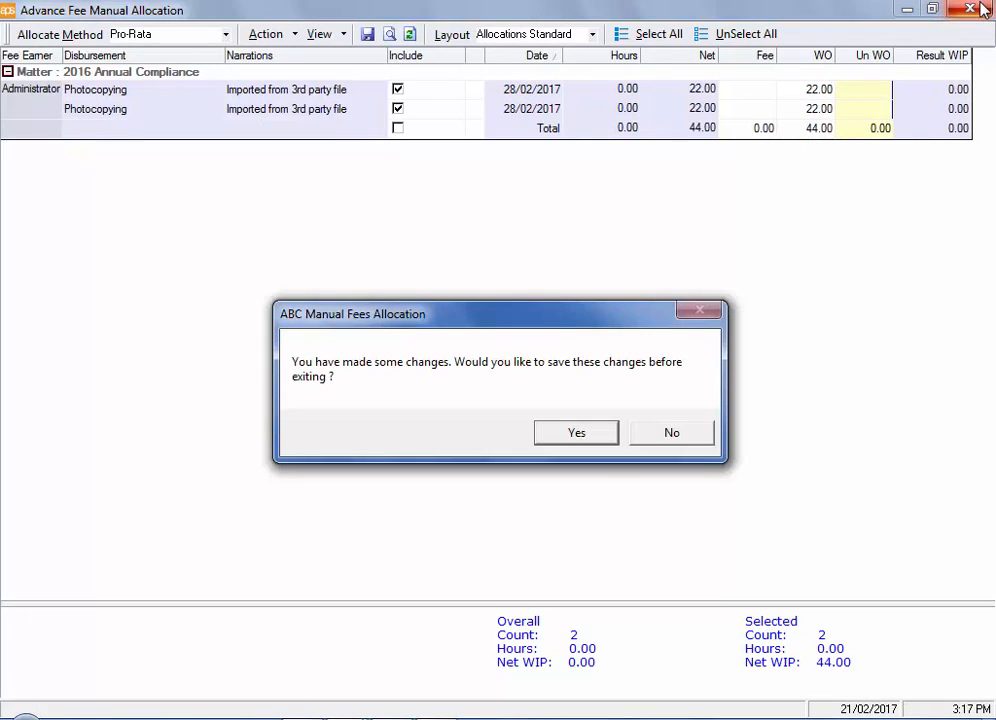
{"action": "left_click", "coordinate": [596, 440]}
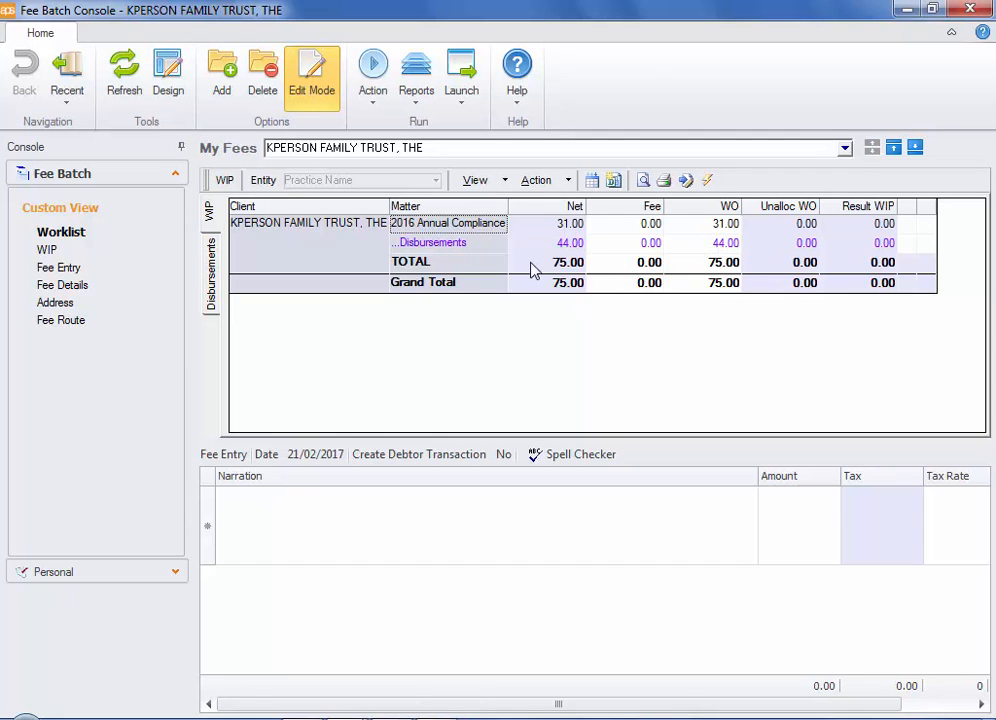
Give the 2016 Annual Compliance write-off the reason Other and the note "More detailed explanation here as to the full reason why etc.".
{"action": "right_click", "coordinate": [434, 232]}
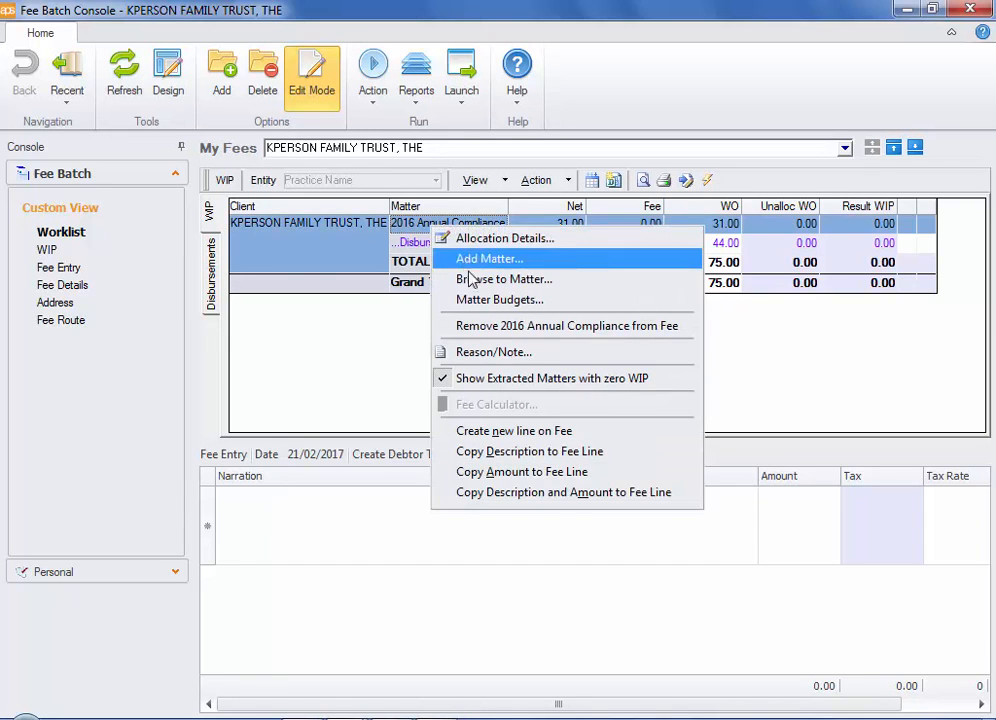
{"action": "left_click", "coordinate": [524, 355]}
{"action": "left_click", "coordinate": [517, 318]}
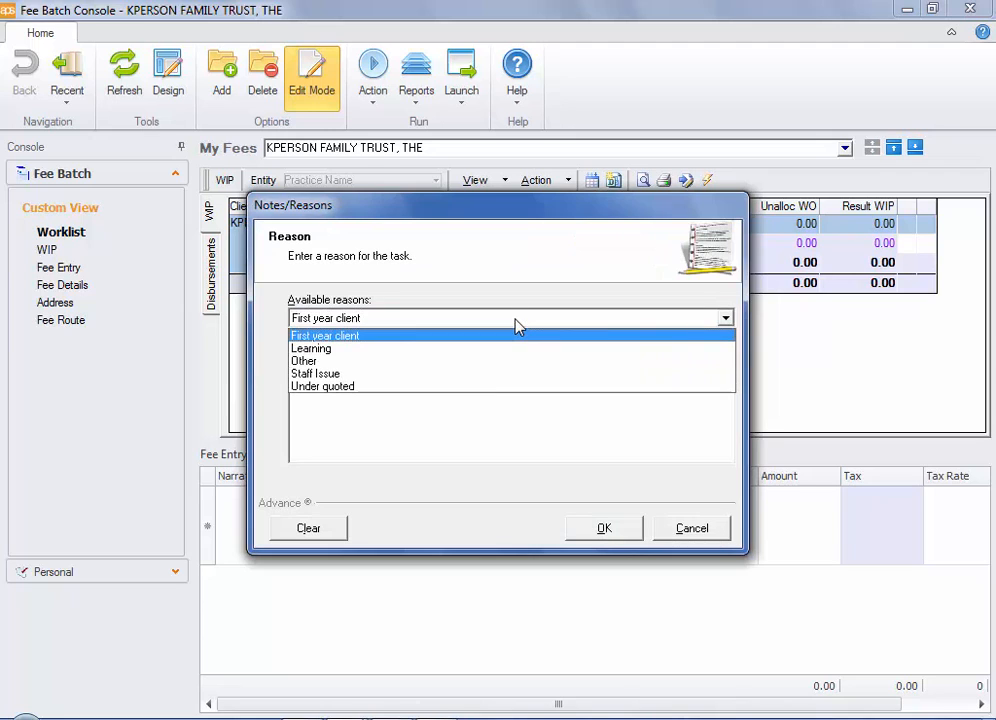
{"action": "left_click", "coordinate": [490, 373]}
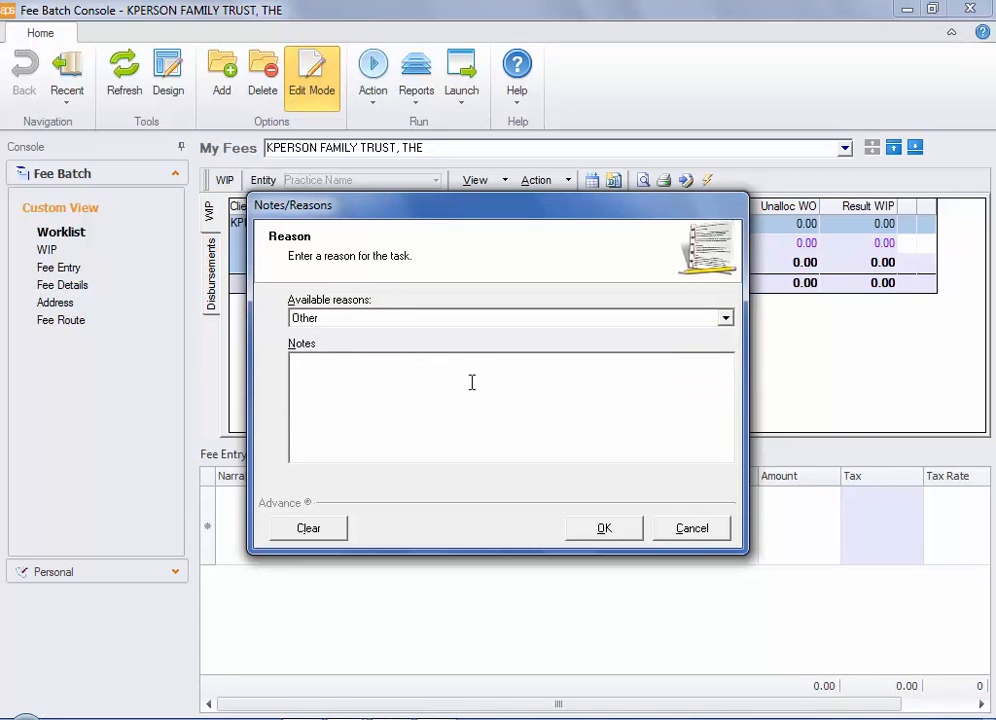
{"action": "type", "text": "More detailed explanation here as to the full reason why etc."}
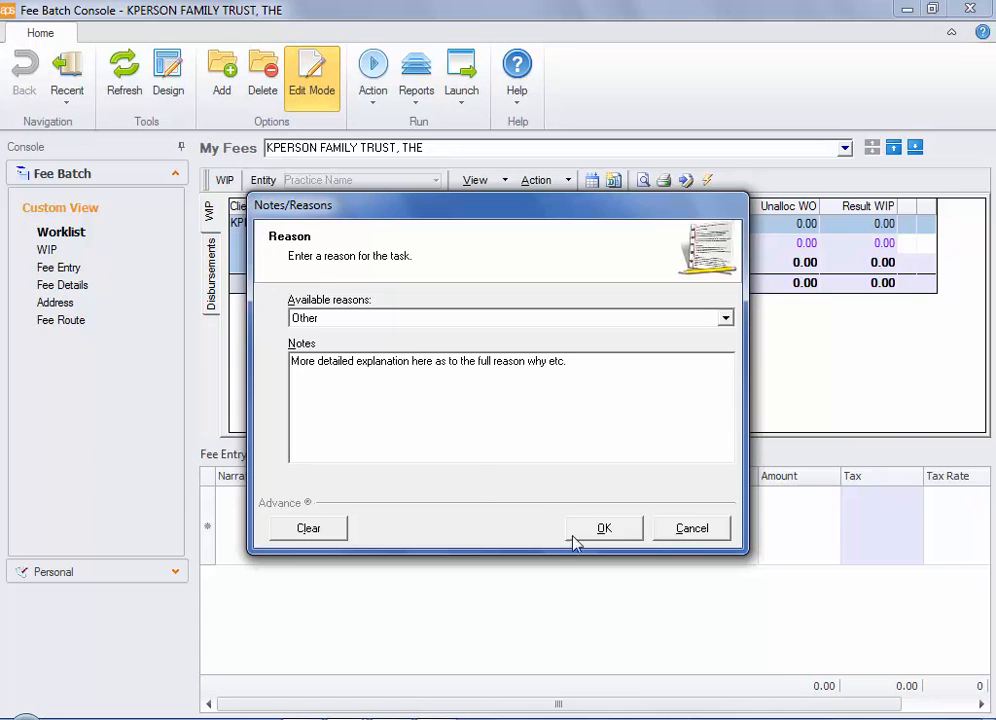
{"action": "left_click", "coordinate": [604, 529]}
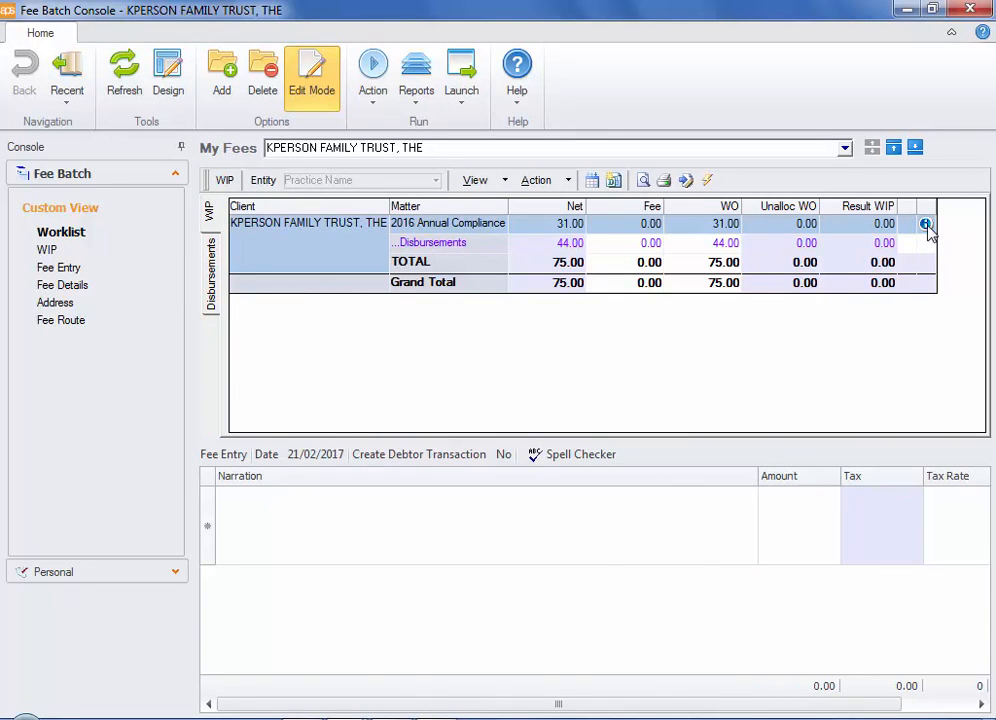
{"action": "left_click", "coordinate": [927, 227]}
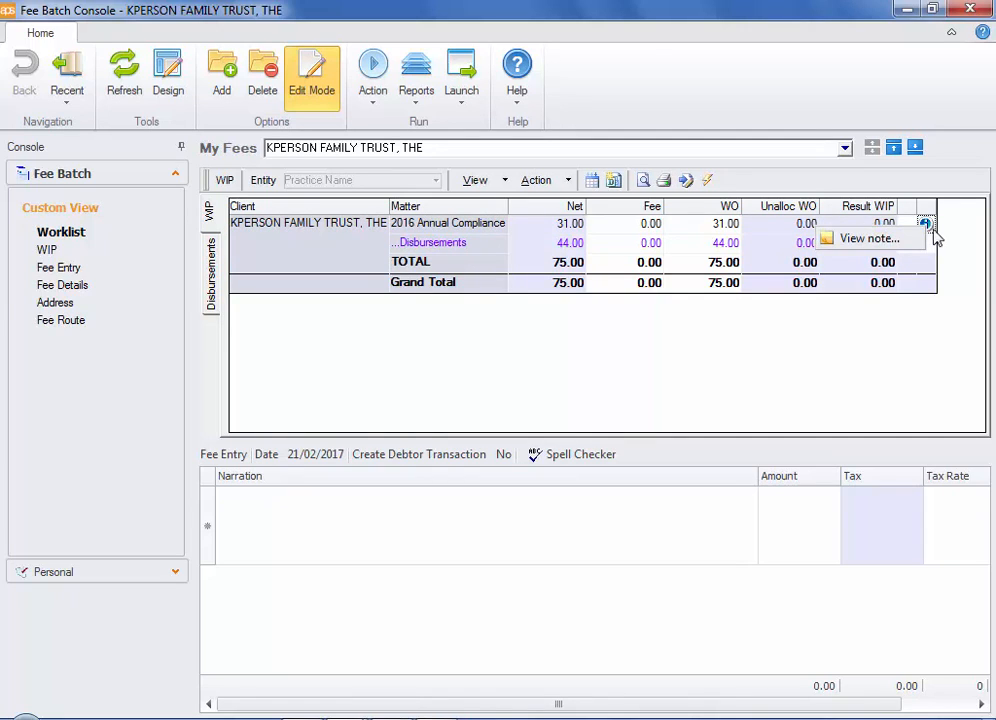
{"action": "left_click", "coordinate": [931, 228]}
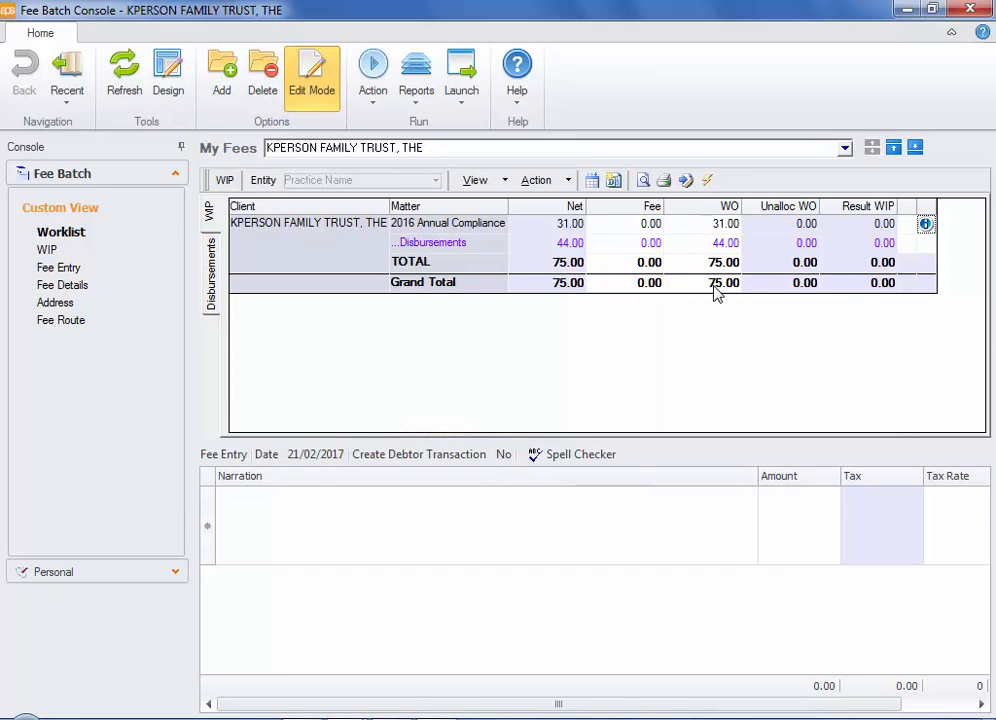
Try to start a fee narration line and decline creating a $0 debtor transaction.
{"action": "left_click", "coordinate": [305, 518]}
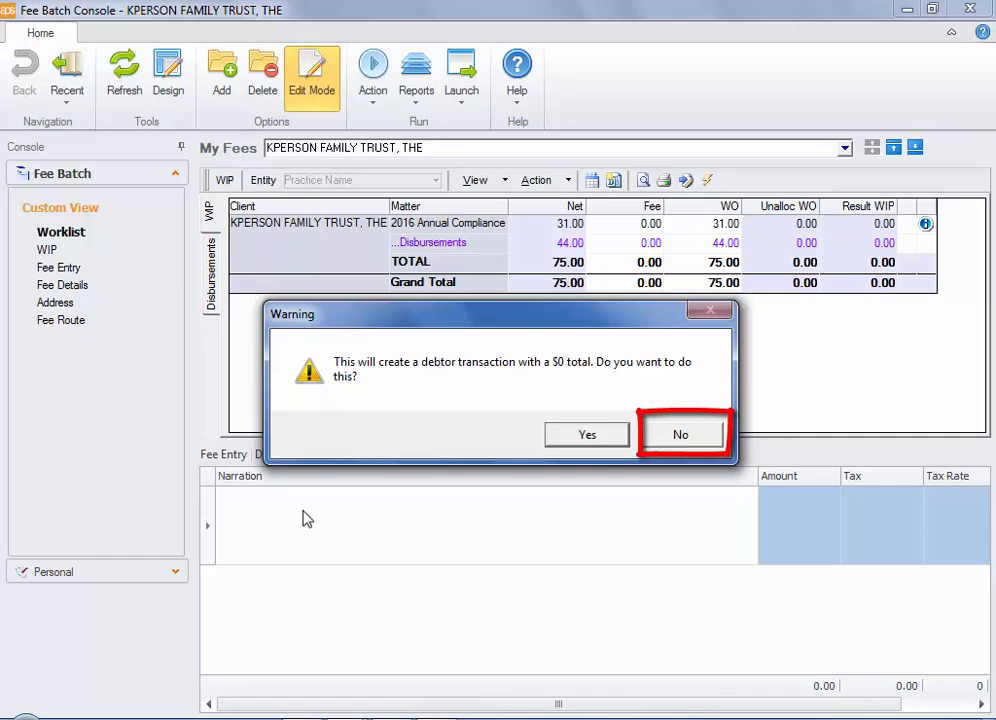
{"action": "left_click", "coordinate": [680, 445]}
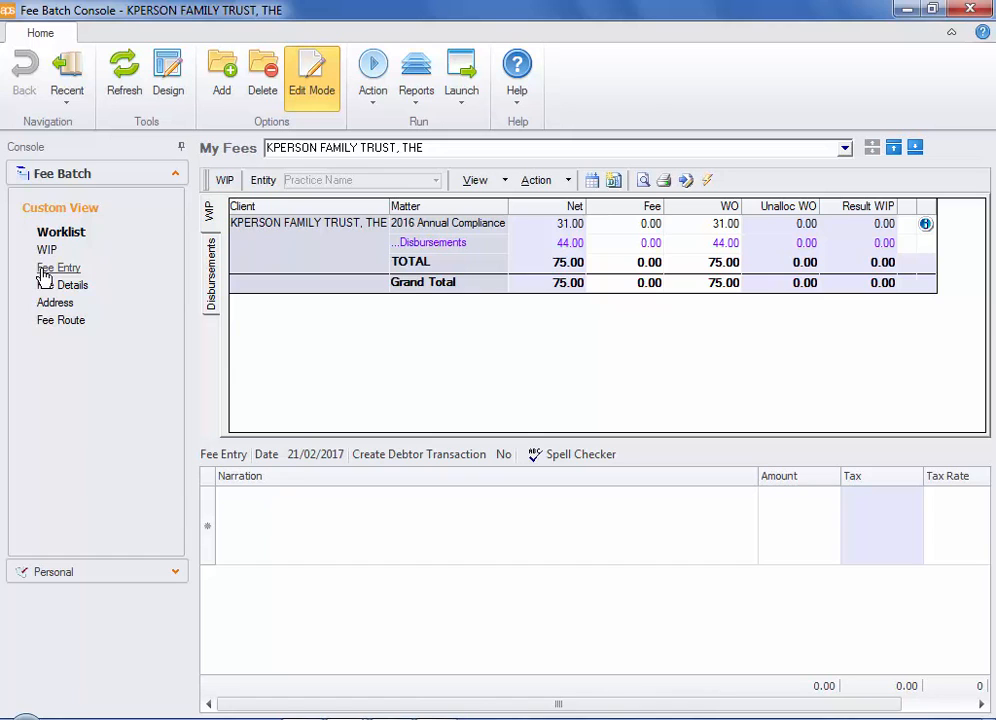
Post the unposted fee for KPERSON FAMILY TRUST, THE from the Worklist.
{"action": "left_click", "coordinate": [55, 235]}
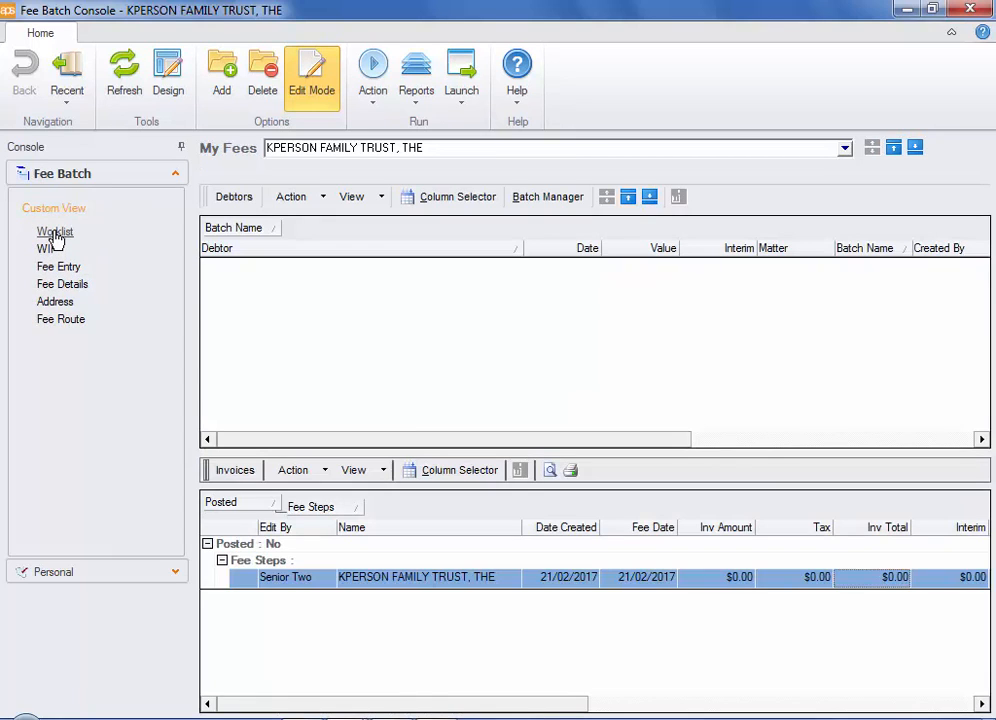
{"action": "right_click", "coordinate": [447, 583]}
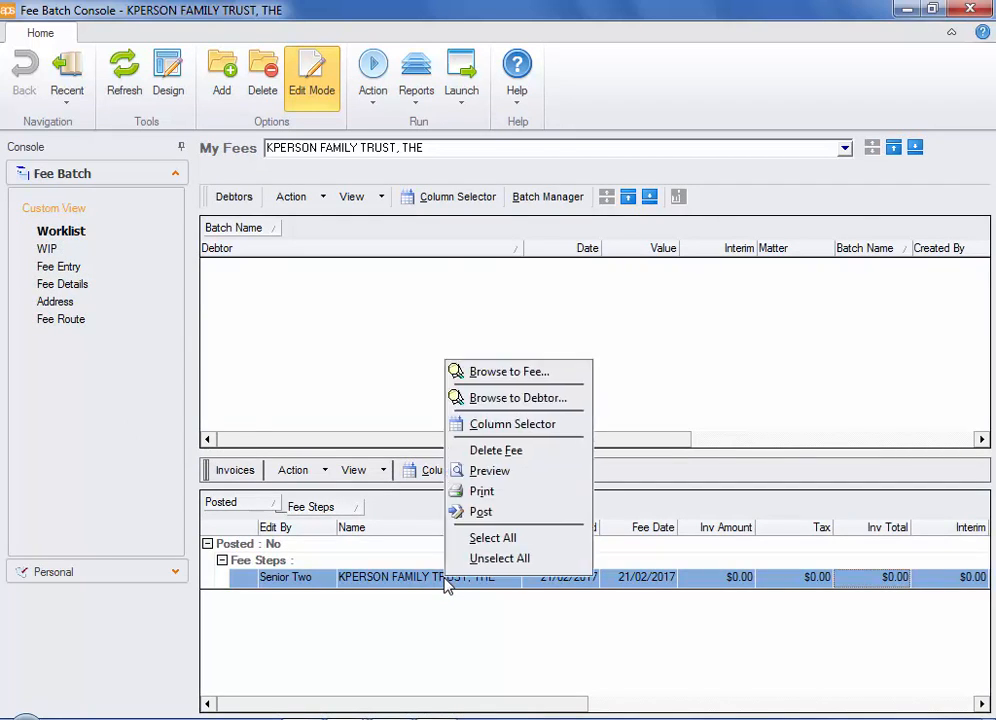
{"action": "left_click", "coordinate": [483, 512]}
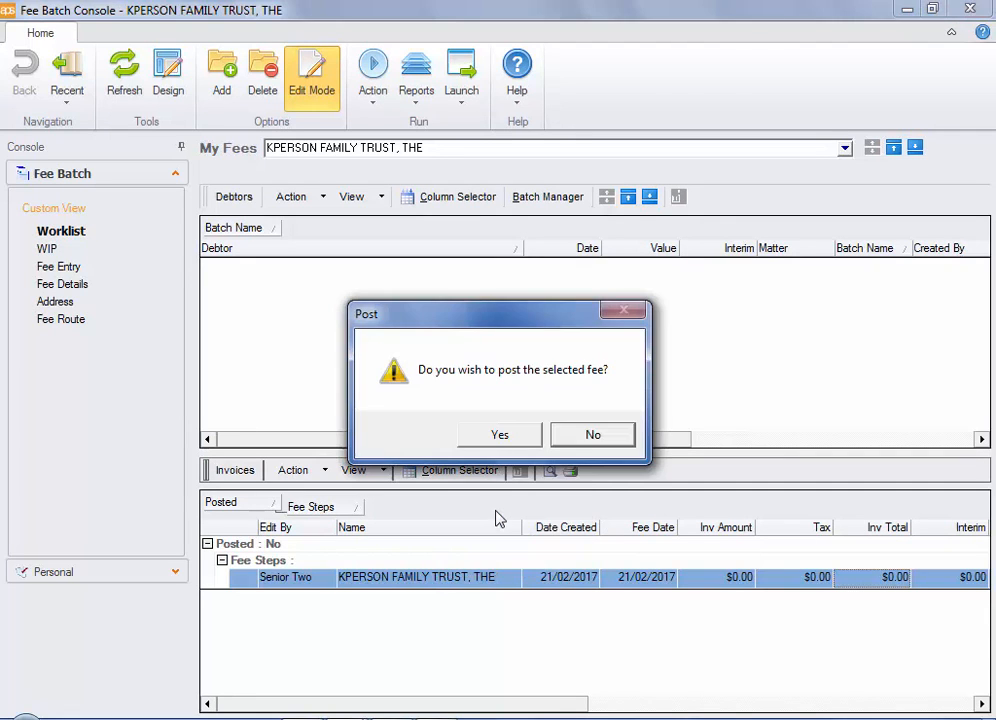
{"action": "left_click", "coordinate": [508, 439]}
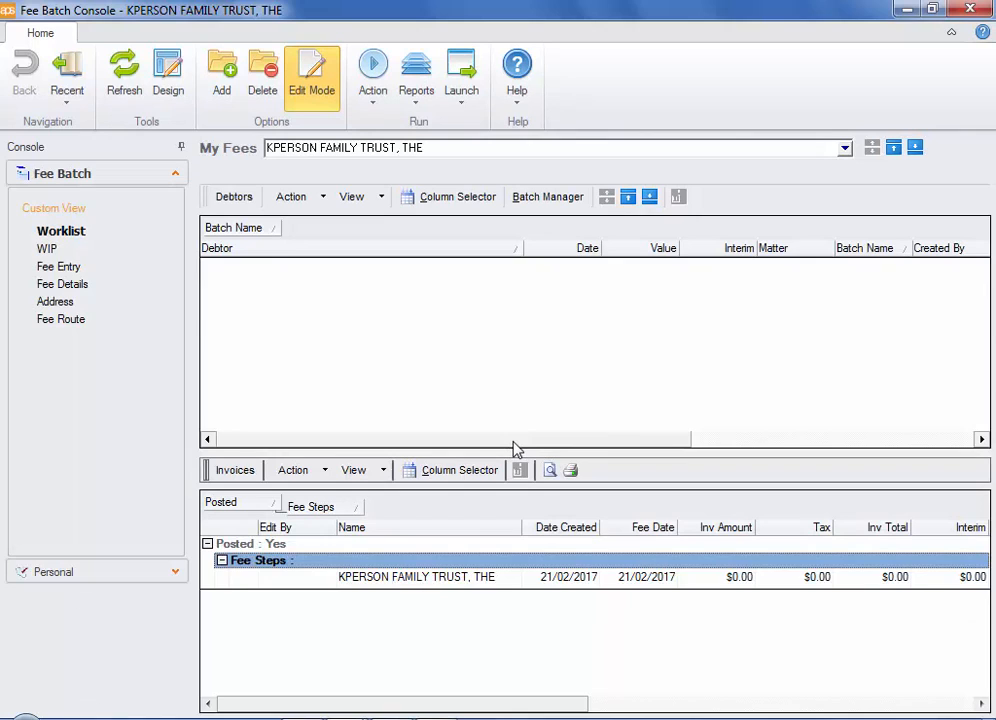
Clear the posted KPERSON FAMILY TRUST, THE fee from the Worklist without printing its invoice.
{"action": "left_click", "coordinate": [446, 586]}
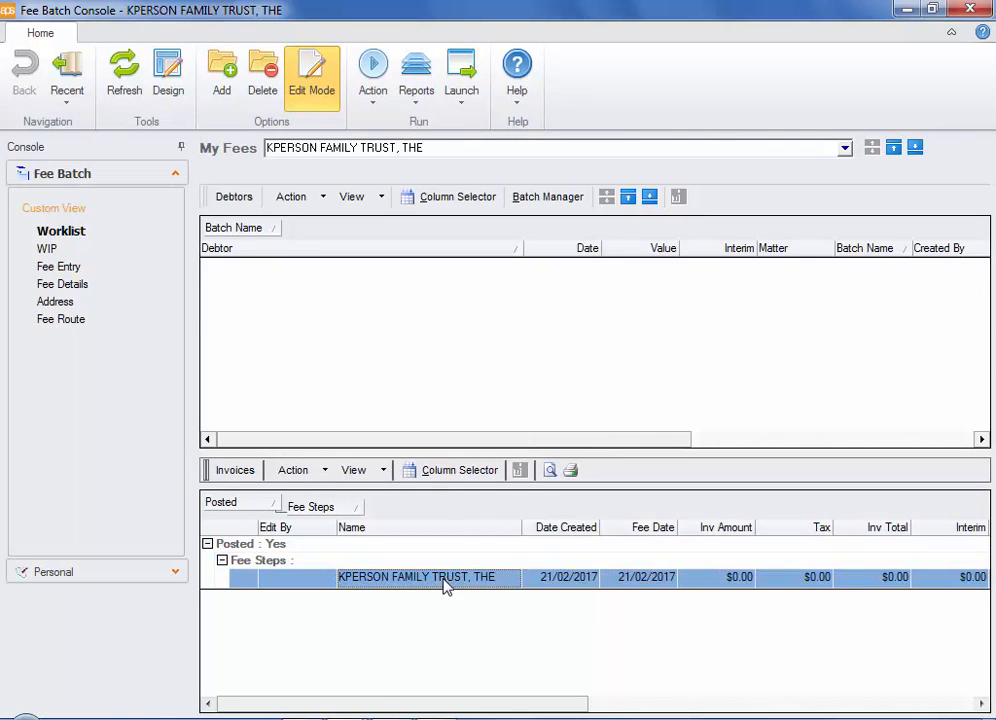
{"action": "right_click", "coordinate": [446, 586]}
{"action": "left_click", "coordinate": [508, 514]}
{"action": "left_click", "coordinate": [522, 442]}
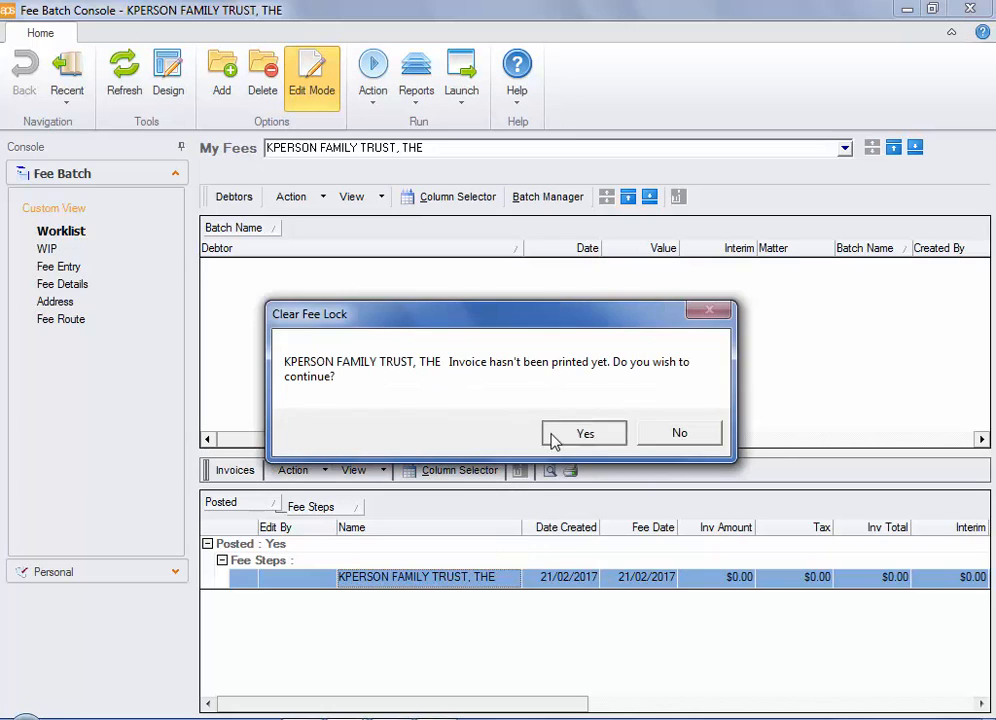
{"action": "left_click", "coordinate": [556, 439]}
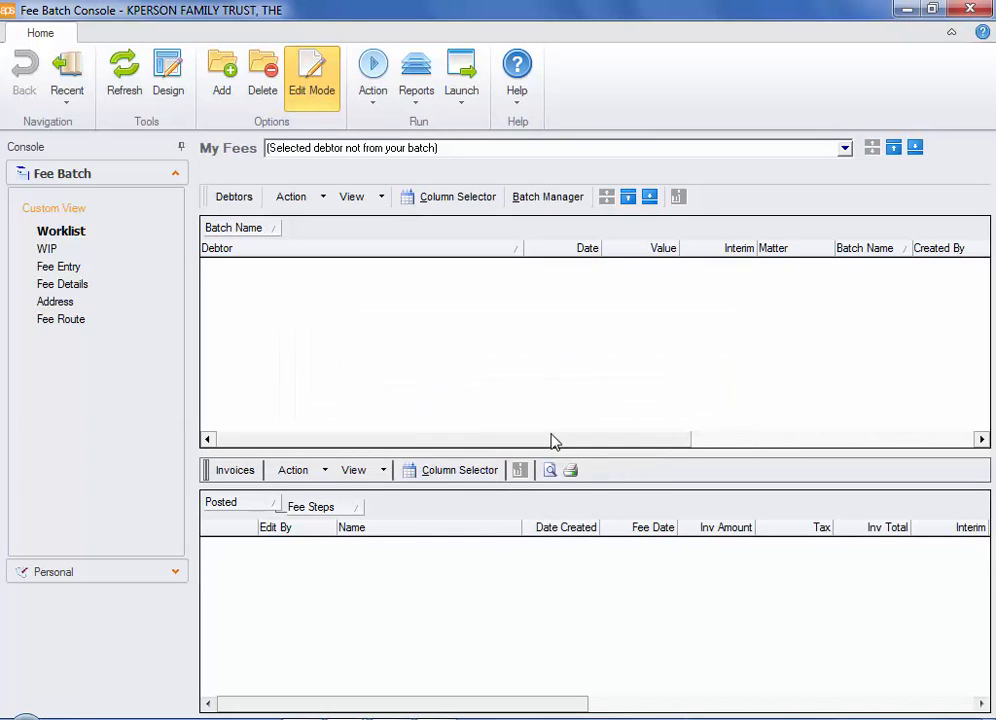
Close the Fee Batch Console, switch to Fee Spy and look up the WIP transactions for debtor KPERSON FAMILY TRUST, THE.
{"action": "left_click", "coordinate": [969, 10]}
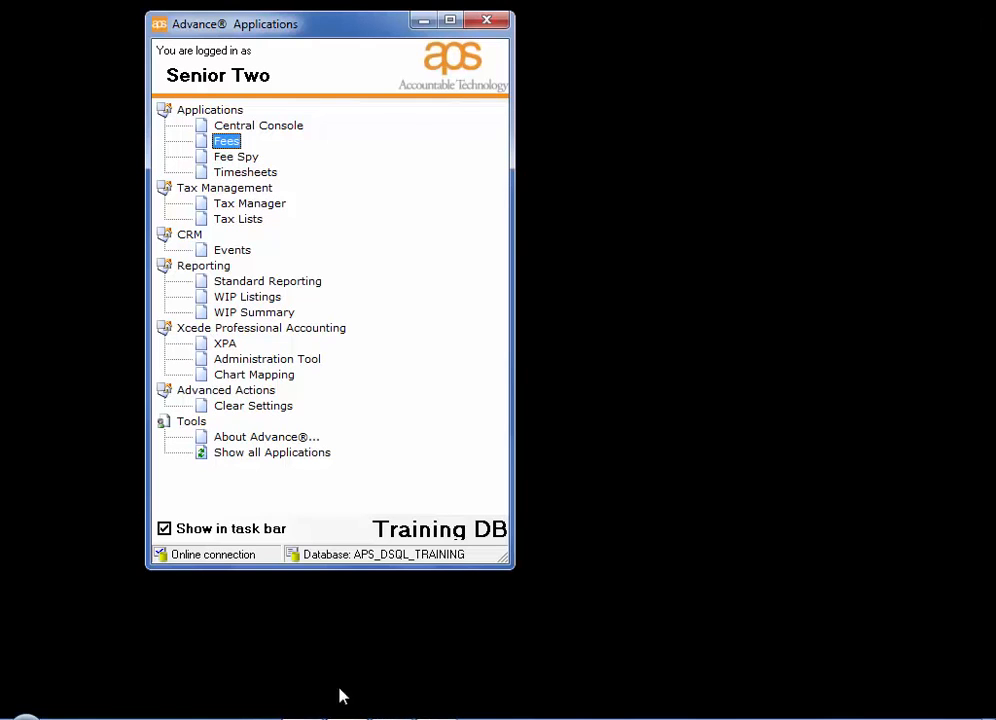
{"action": "left_click", "coordinate": [276, 131]}
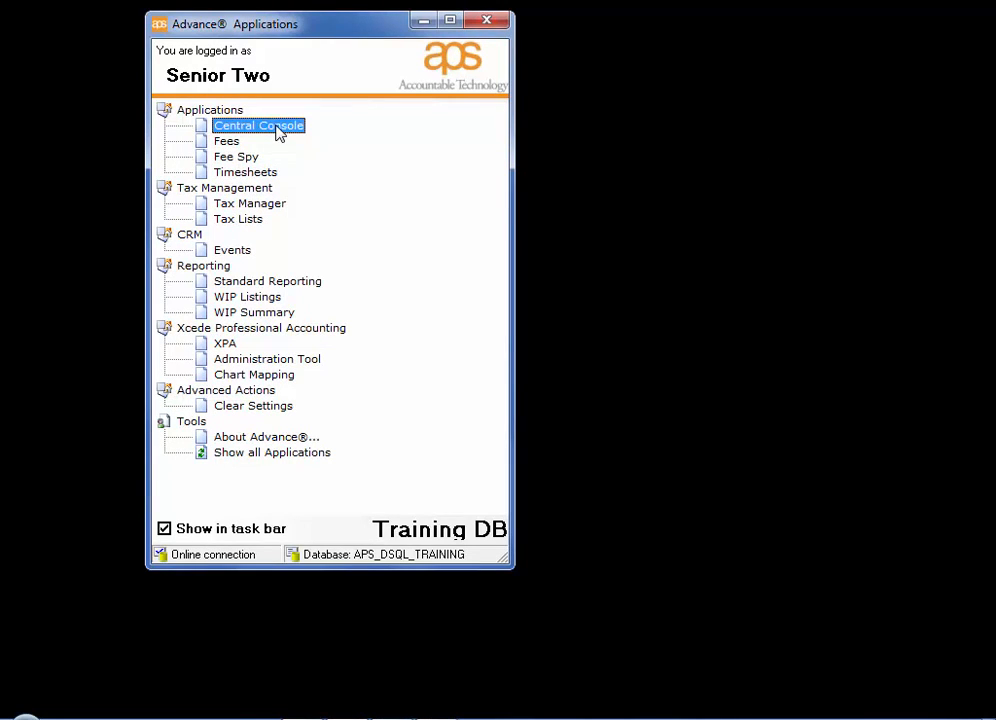
{"action": "double_click", "coordinate": [252, 158]}
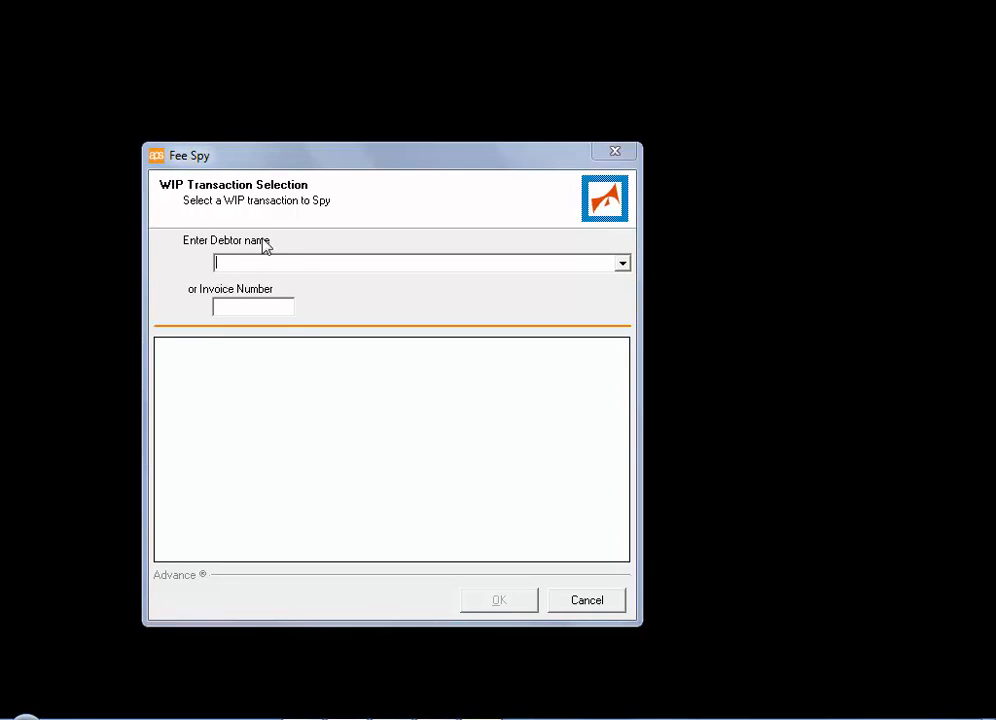
{"action": "type", "text": "kpers"}
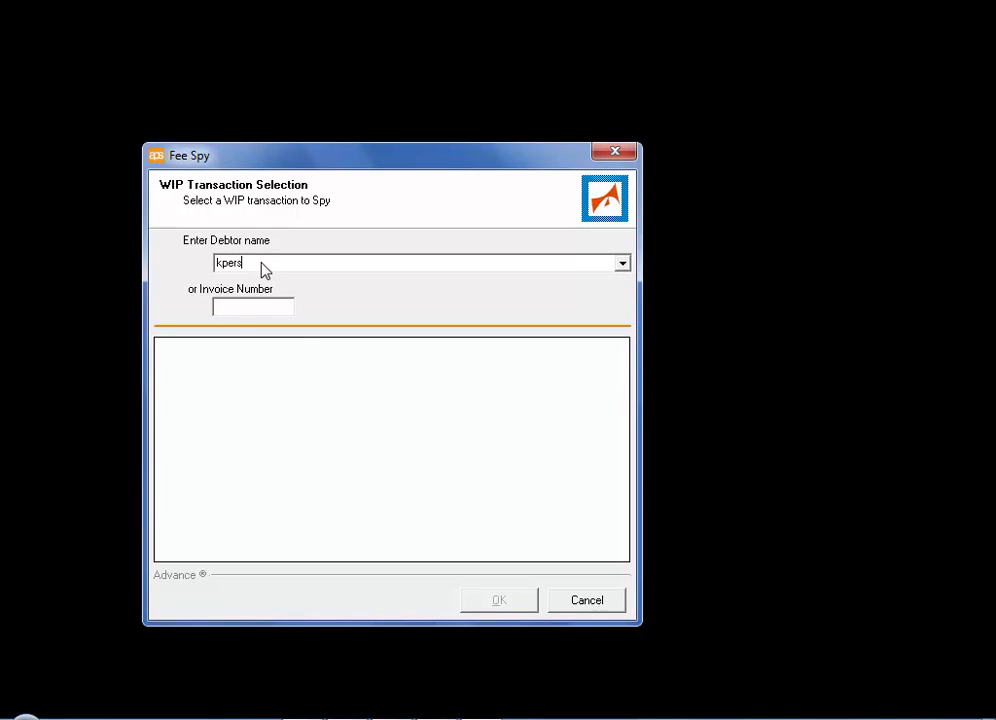
{"action": "key", "text": "Return"}
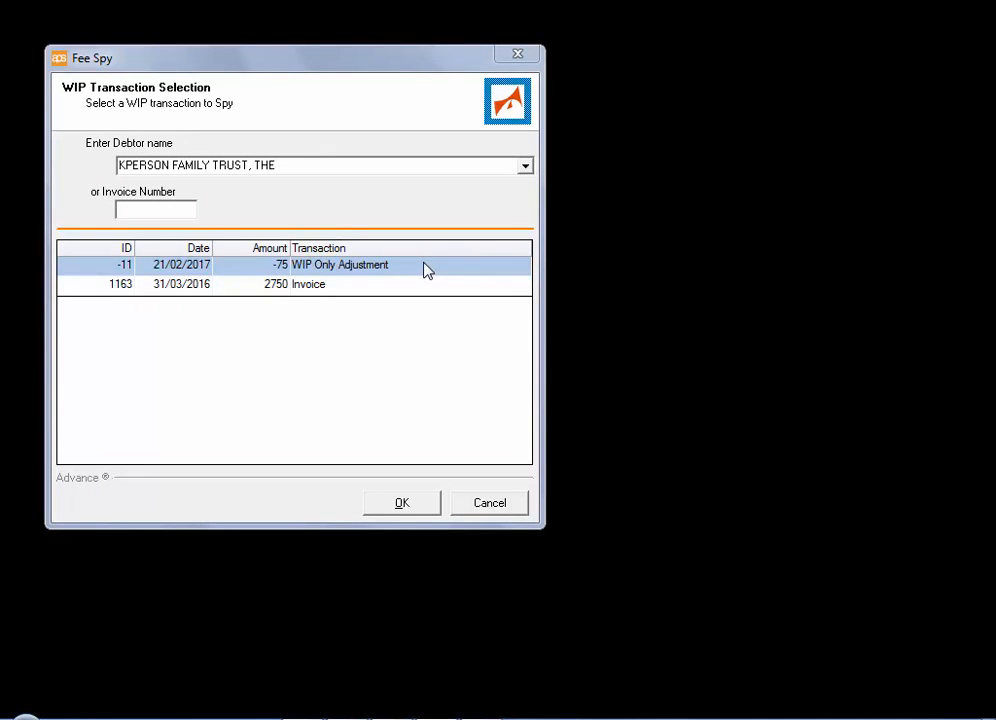
Spy the WIP Only Adjustment dated 21/02/2017.
{"action": "left_click", "coordinate": [425, 270]}
{"action": "right_click", "coordinate": [425, 268]}
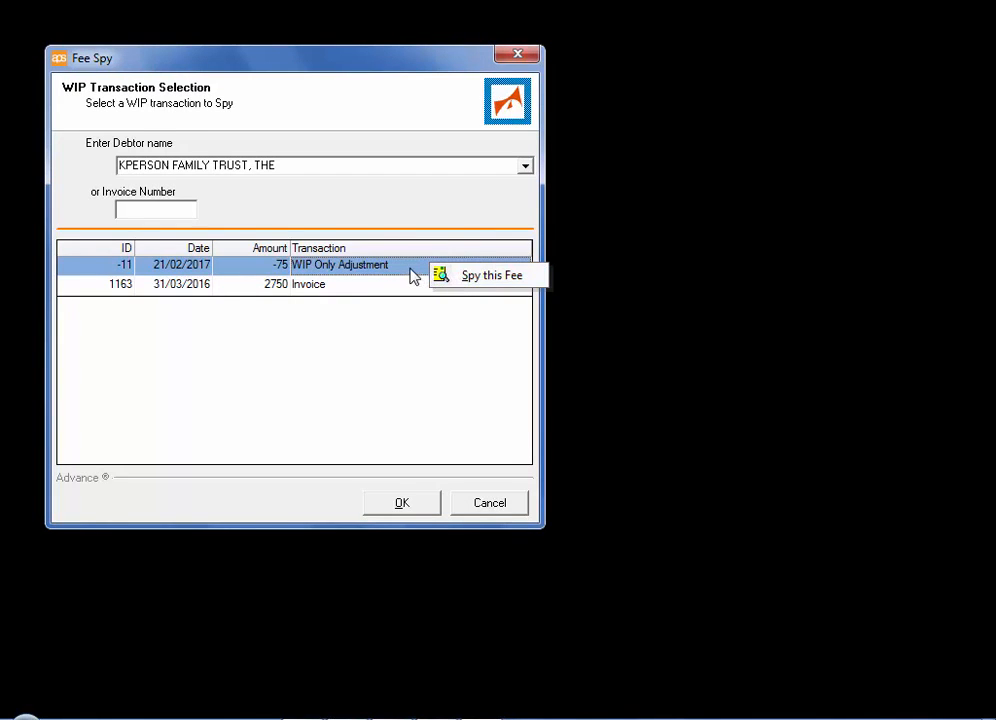
{"action": "left_click", "coordinate": [467, 277]}
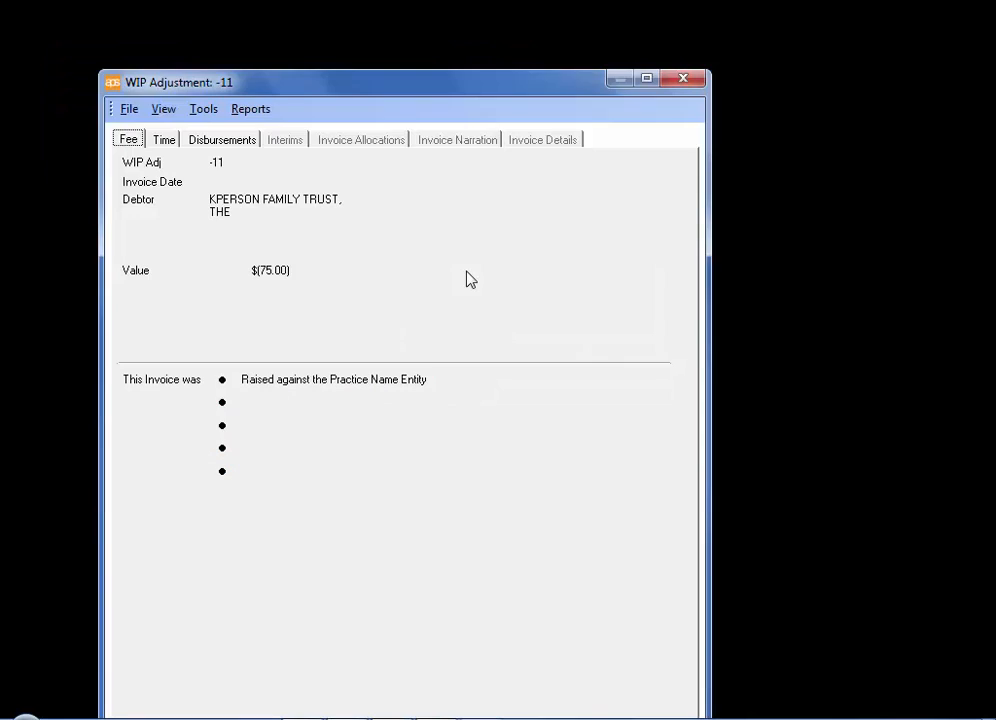
Examine the adjustment's 2016 Annual Compliance timesheets, its disbursements, and the available report and credit options.
{"action": "left_click", "coordinate": [162, 142]}
{"action": "left_click", "coordinate": [178, 182]}
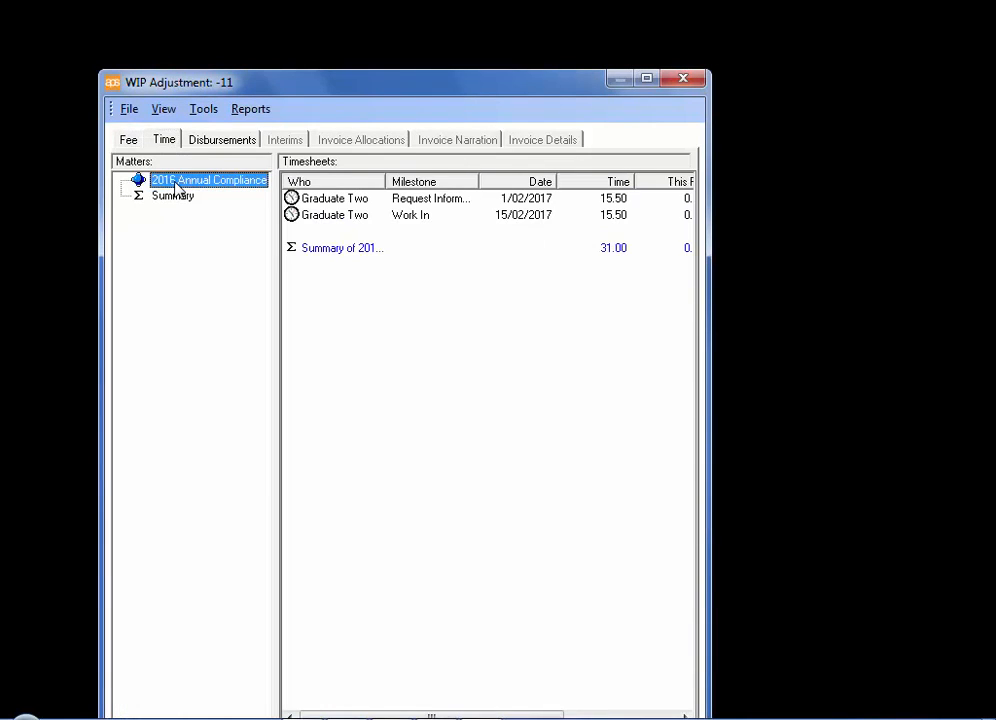
{"action": "left_click", "coordinate": [225, 145]}
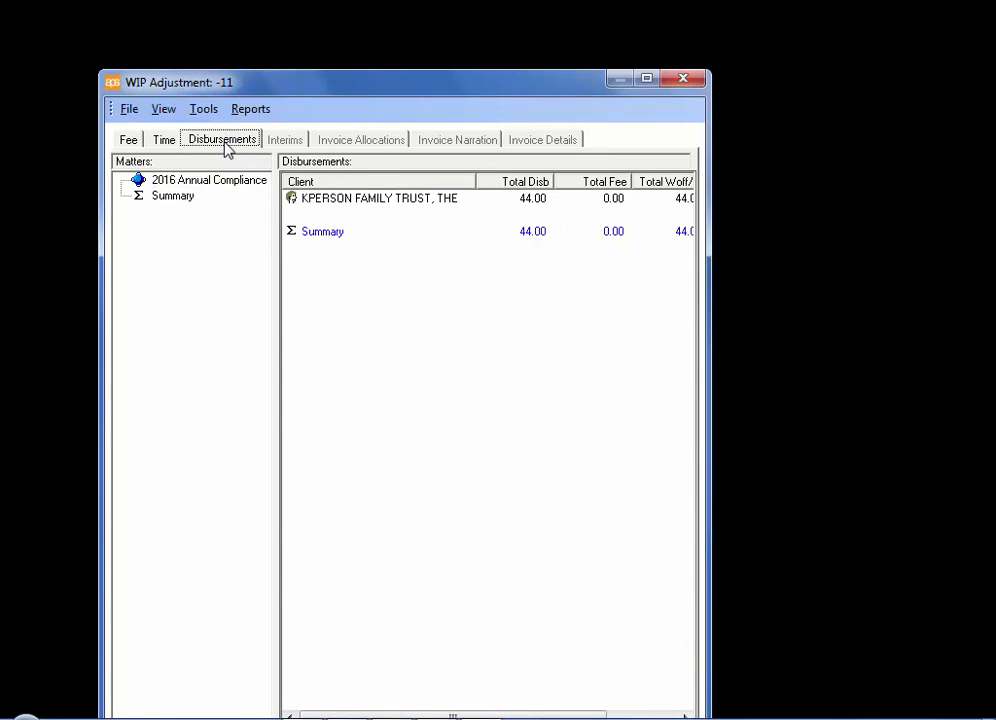
{"action": "left_click", "coordinate": [264, 114]}
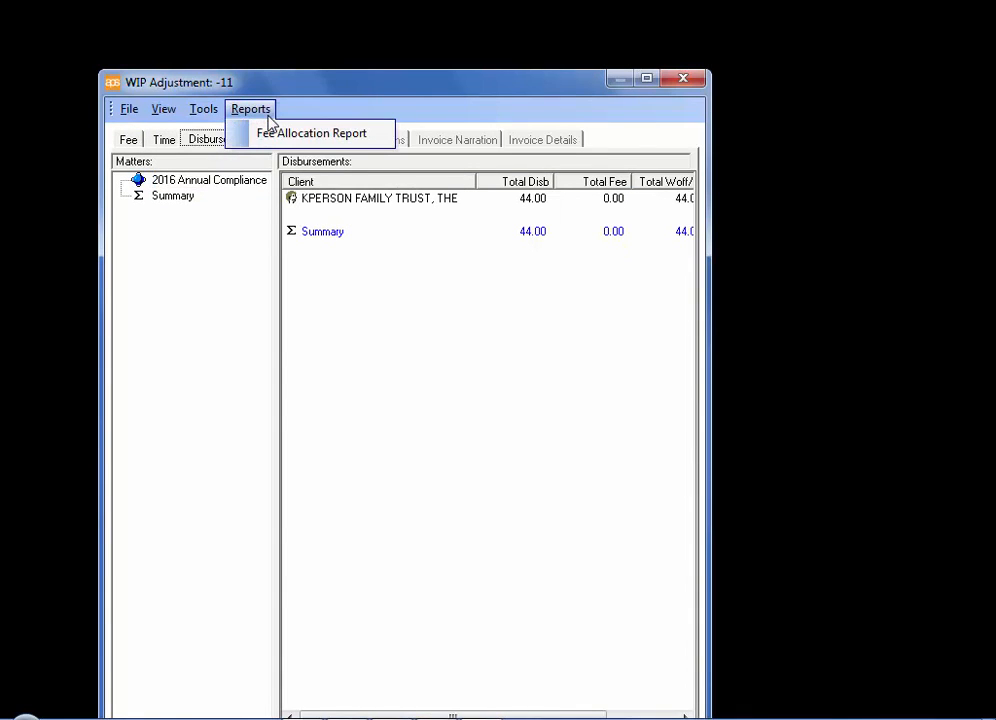
{"action": "mouse_move", "coordinate": [220, 120]}
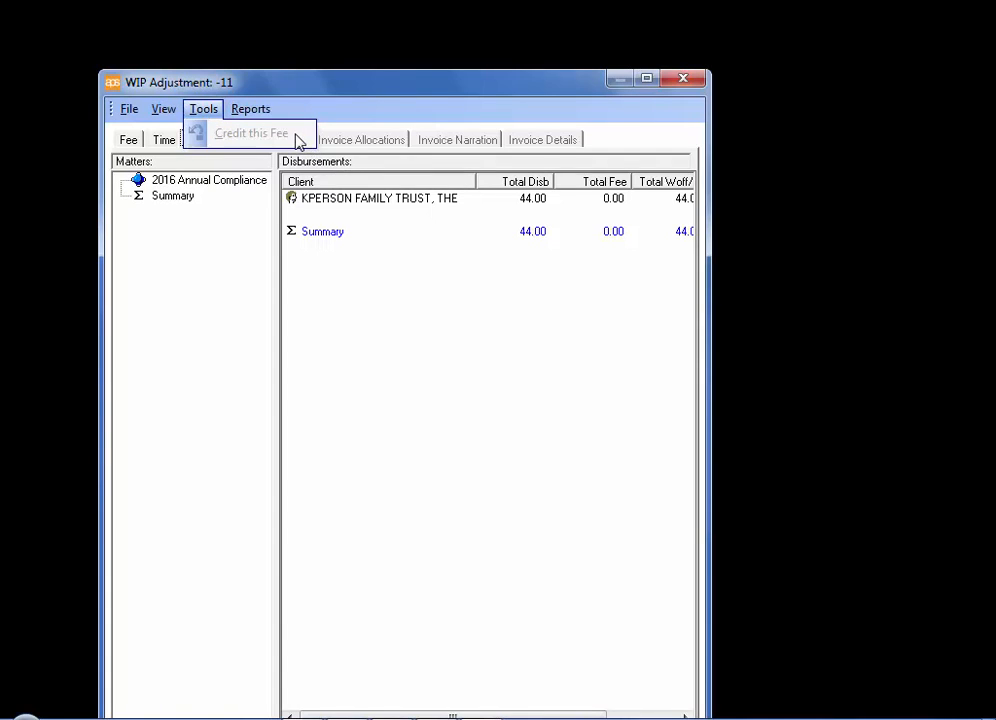
Close the WIP adjustment, open the manual allocation of LPERSON FAMILY TRUST, THE's 2016 Annual Compliance time for editing, and widen its Milestone column.
{"action": "left_click", "coordinate": [690, 85]}
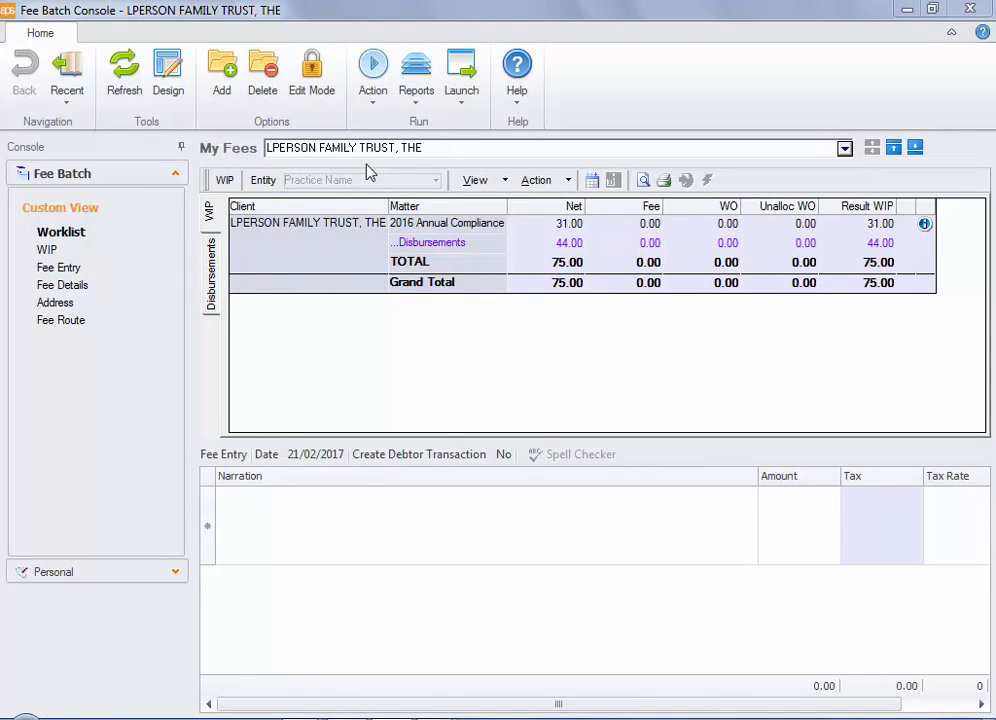
{"action": "left_click", "coordinate": [320, 97]}
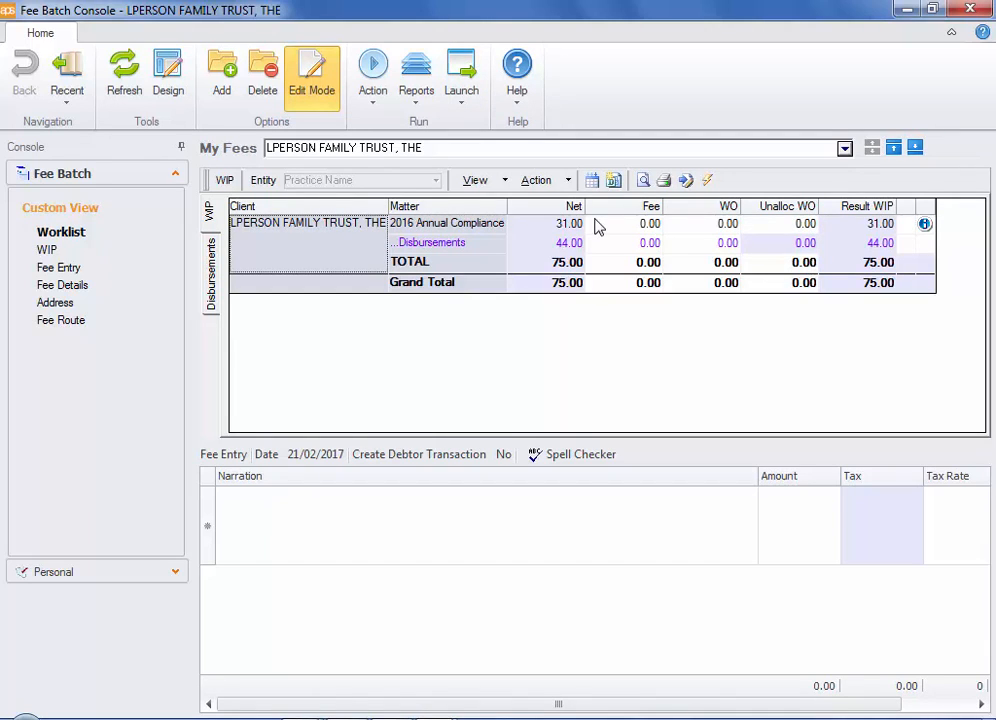
{"action": "left_click", "coordinate": [701, 228]}
{"action": "right_click", "coordinate": [704, 228]}
{"action": "left_click", "coordinate": [733, 178]}
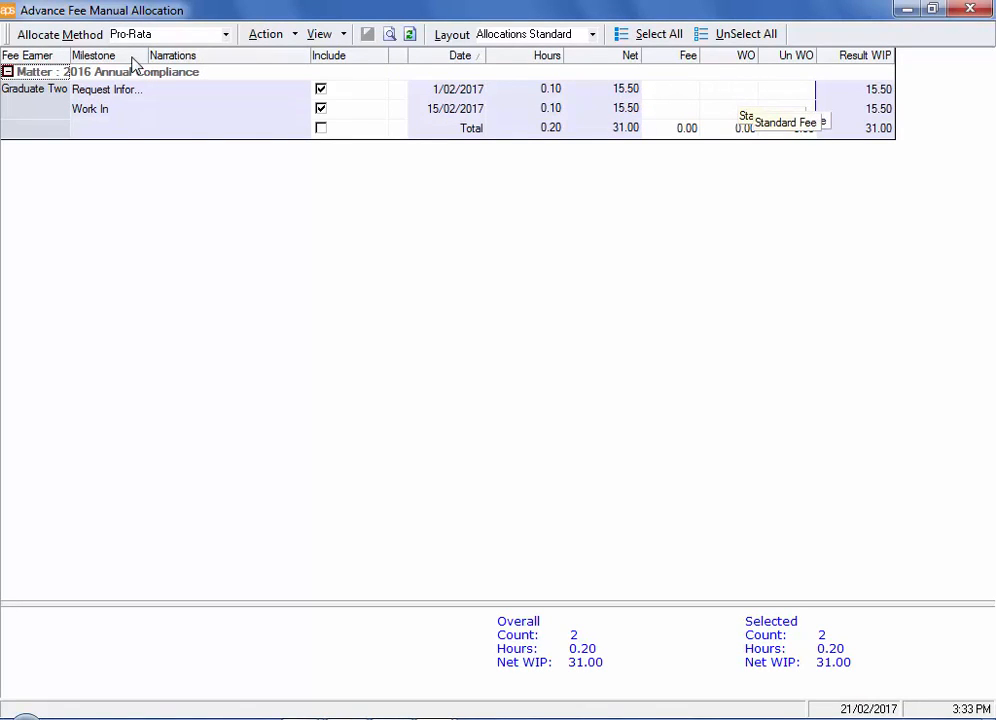
{"action": "left_click_drag", "start_coordinate": [146, 55], "coordinate": [188, 55]}
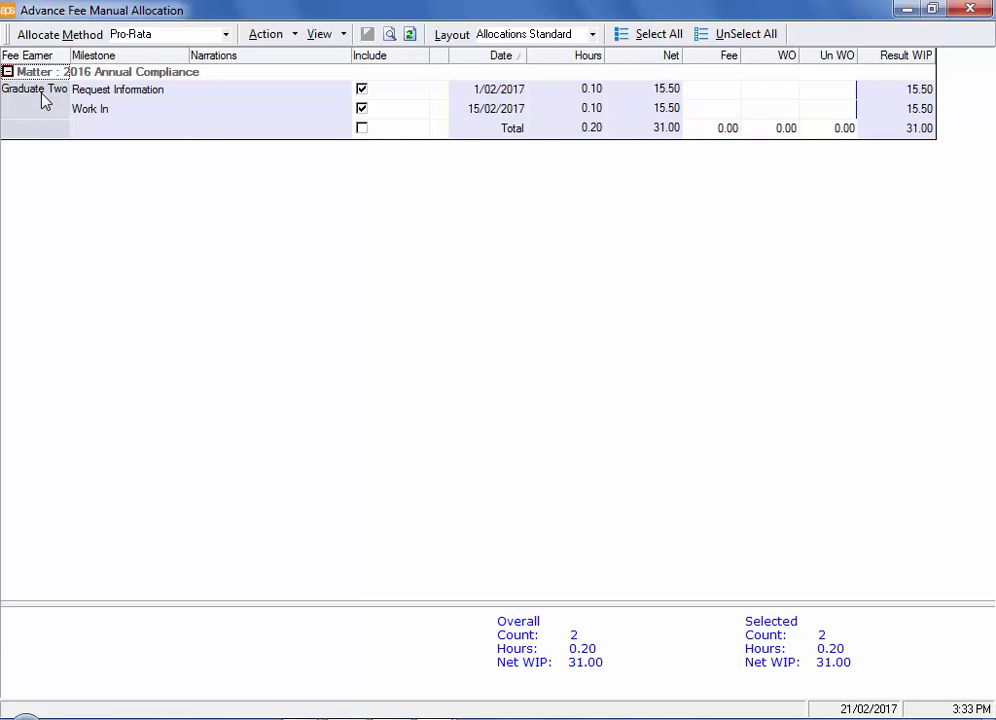
Enter 15.50 as unallocated write-off for both the Request Information and Work In entries, and save the allocation on exit.
{"action": "left_click", "coordinate": [820, 95]}
{"action": "left_click", "coordinate": [826, 110]}
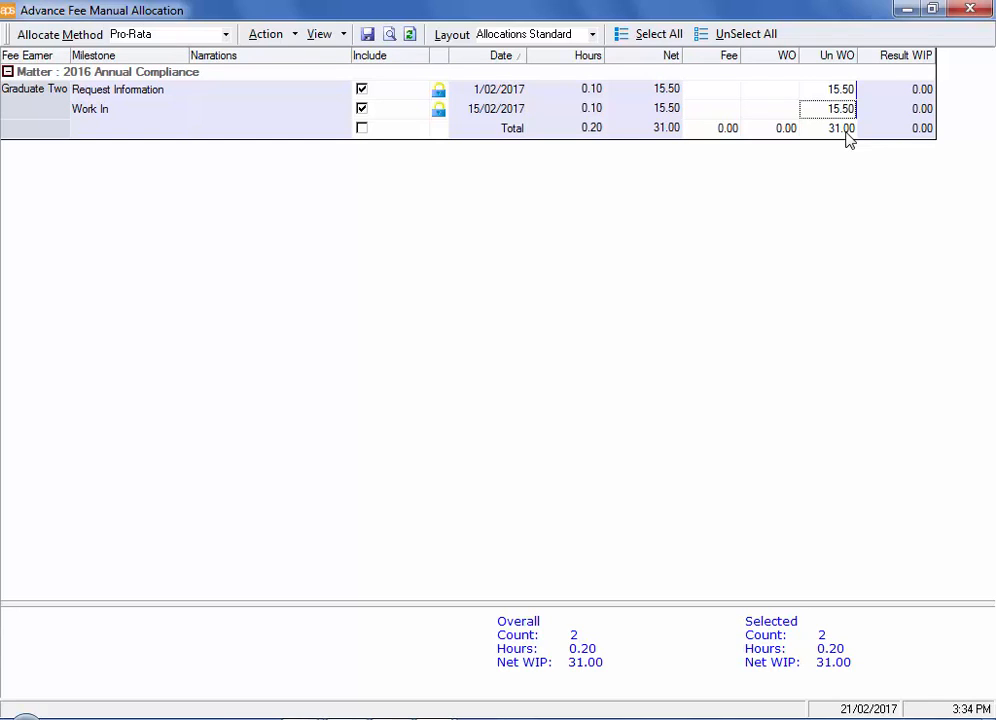
{"action": "left_click", "coordinate": [992, 10]}
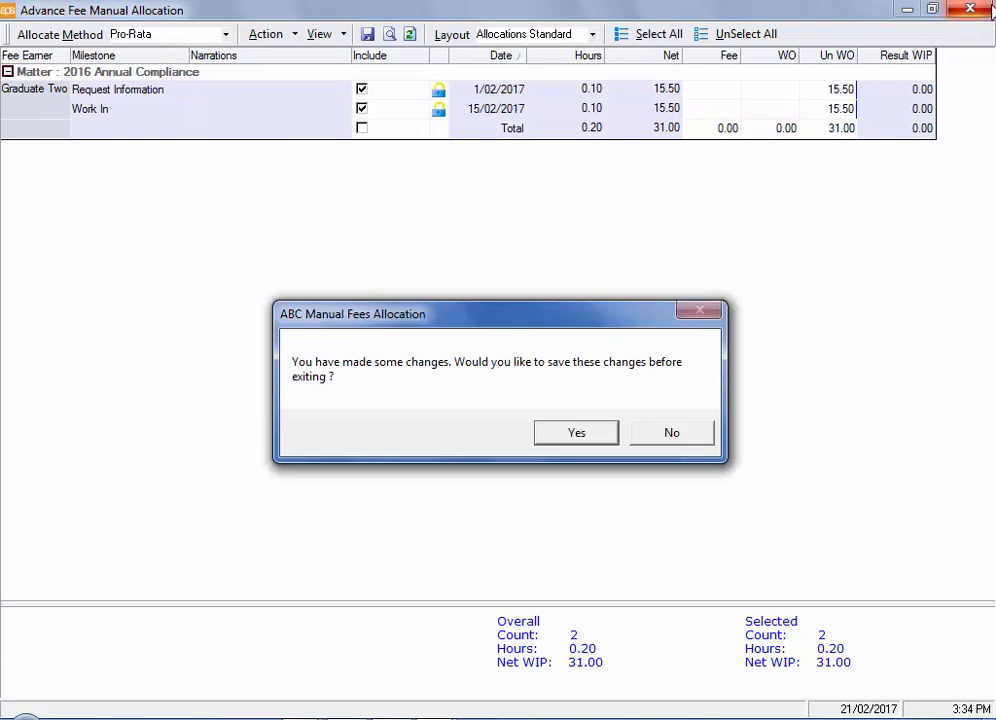
{"action": "left_click", "coordinate": [578, 438]}
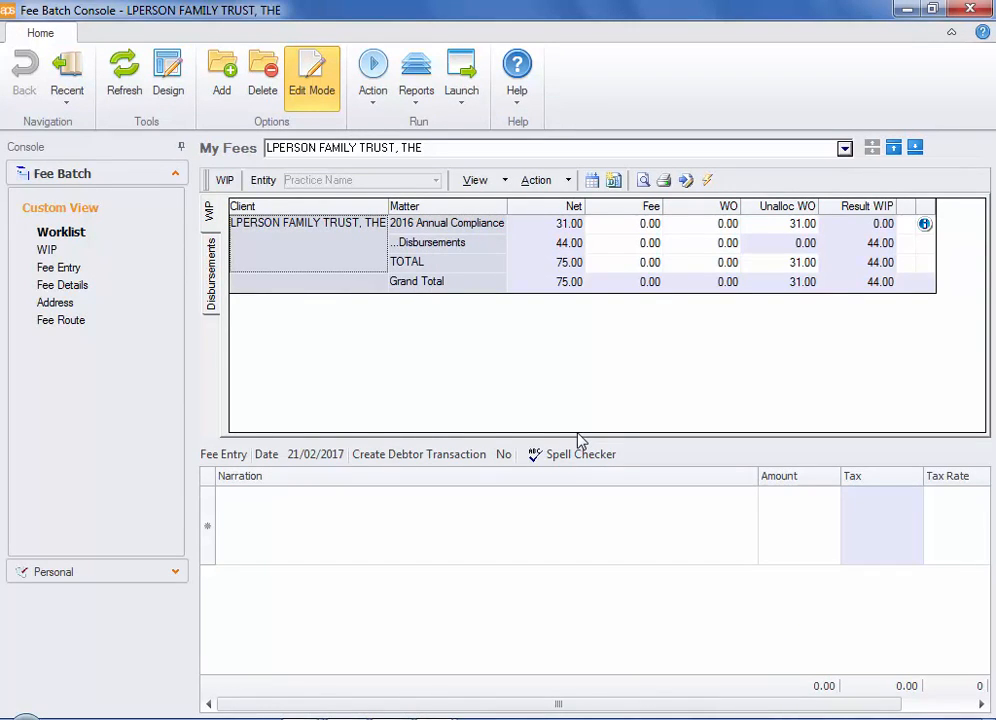
Write off 44.00 on the 2016 Annual Compliance disbursements and check the WIP column selection for Unalloc WO without changing it.
{"action": "left_click", "coordinate": [318, 100]}
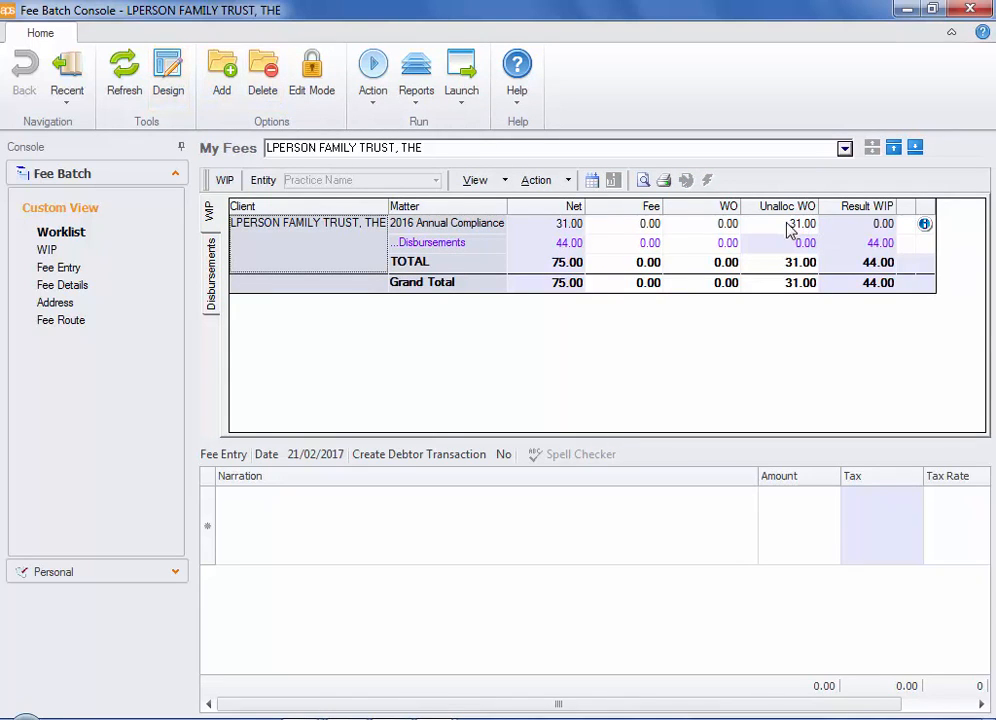
{"action": "left_click", "coordinate": [727, 245]}
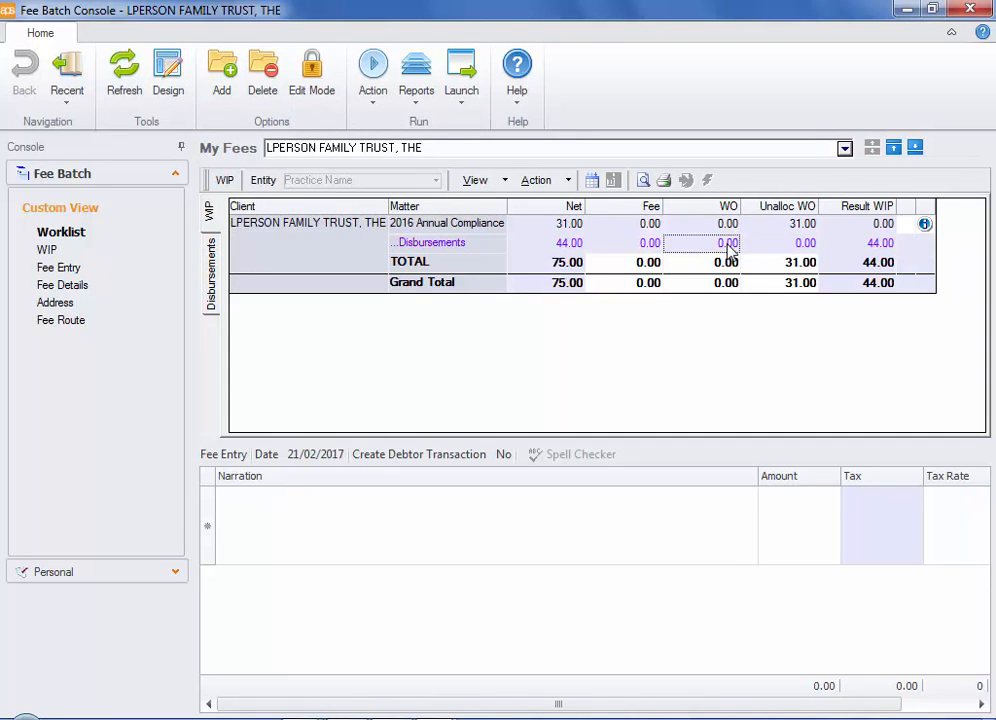
{"action": "left_click", "coordinate": [311, 90]}
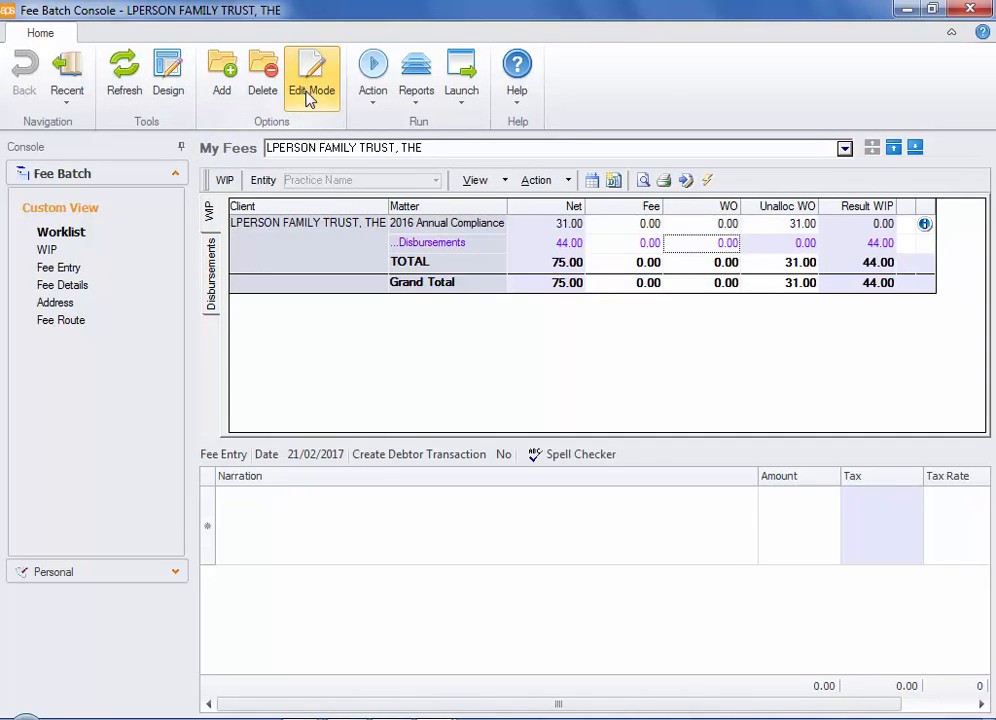
{"action": "double_click", "coordinate": [726, 248]}
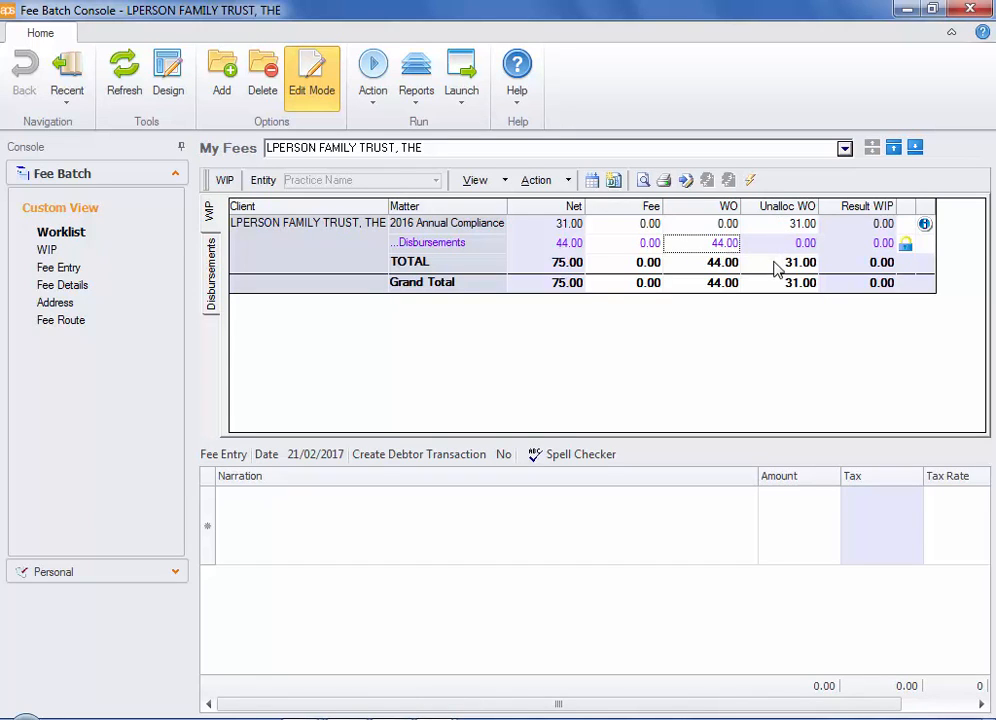
{"action": "left_click", "coordinate": [594, 181]}
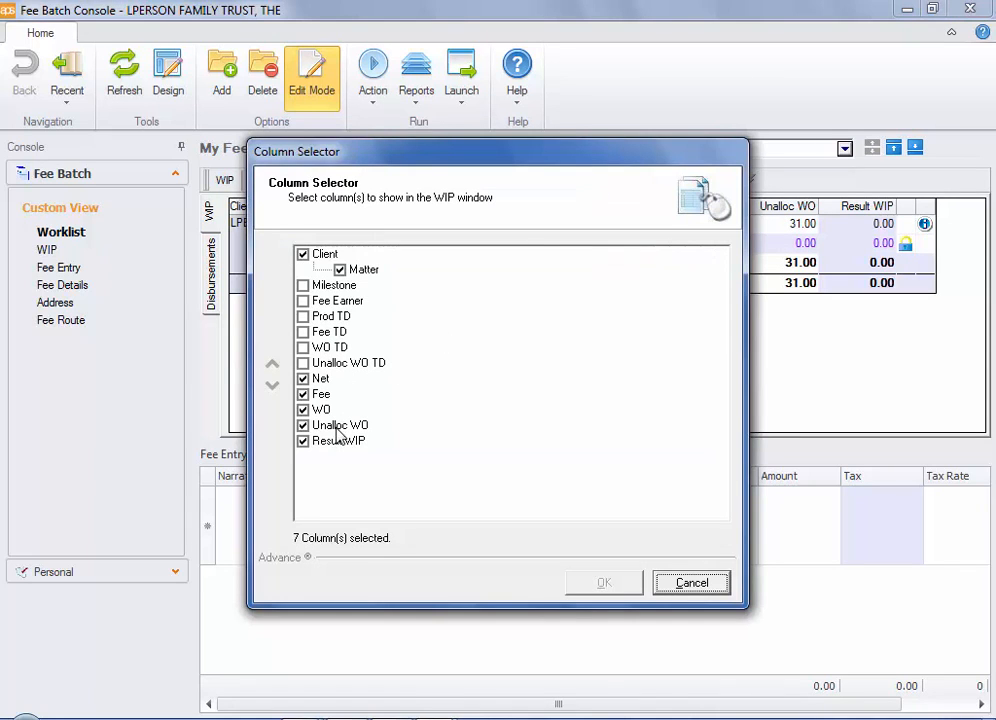
{"action": "left_click", "coordinate": [724, 588]}
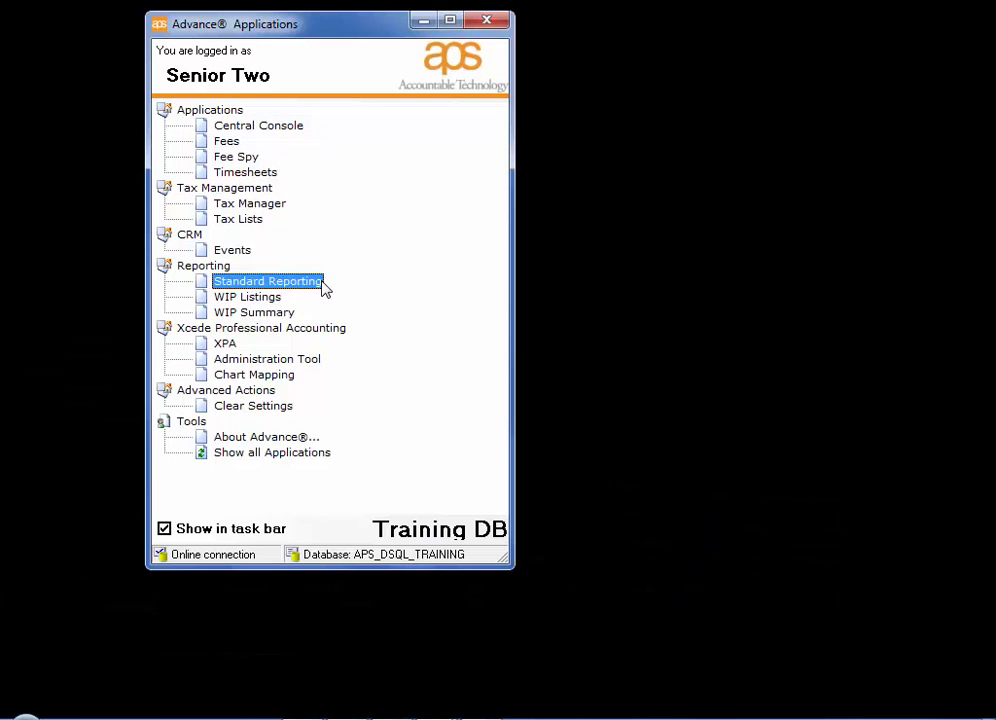
Open Standard Reporting and examine the WIP report options for Write Offs, Fees and Write Offs, and Write-Off Reasons.
{"action": "double_click", "coordinate": [266, 281]}
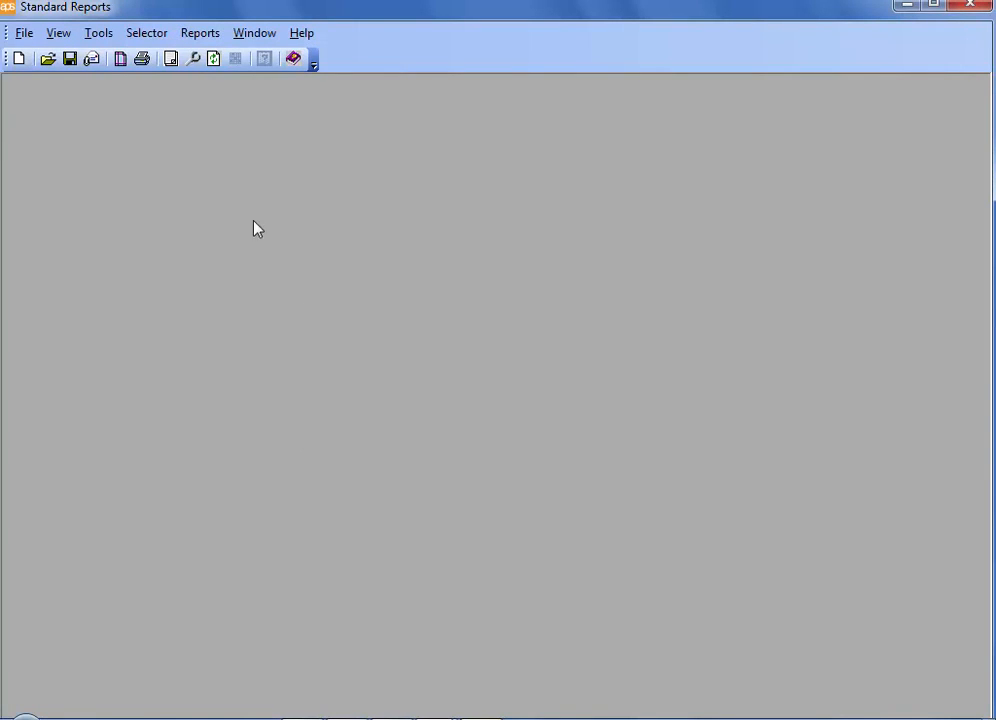
{"action": "left_click", "coordinate": [147, 36]}
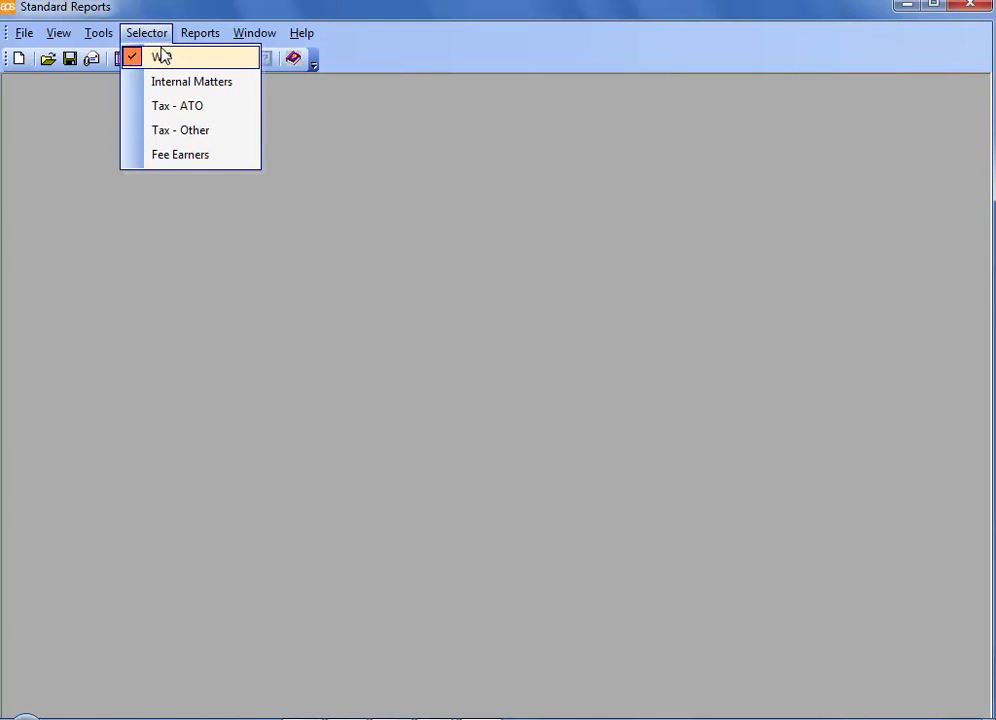
{"action": "mouse_move", "coordinate": [193, 40]}
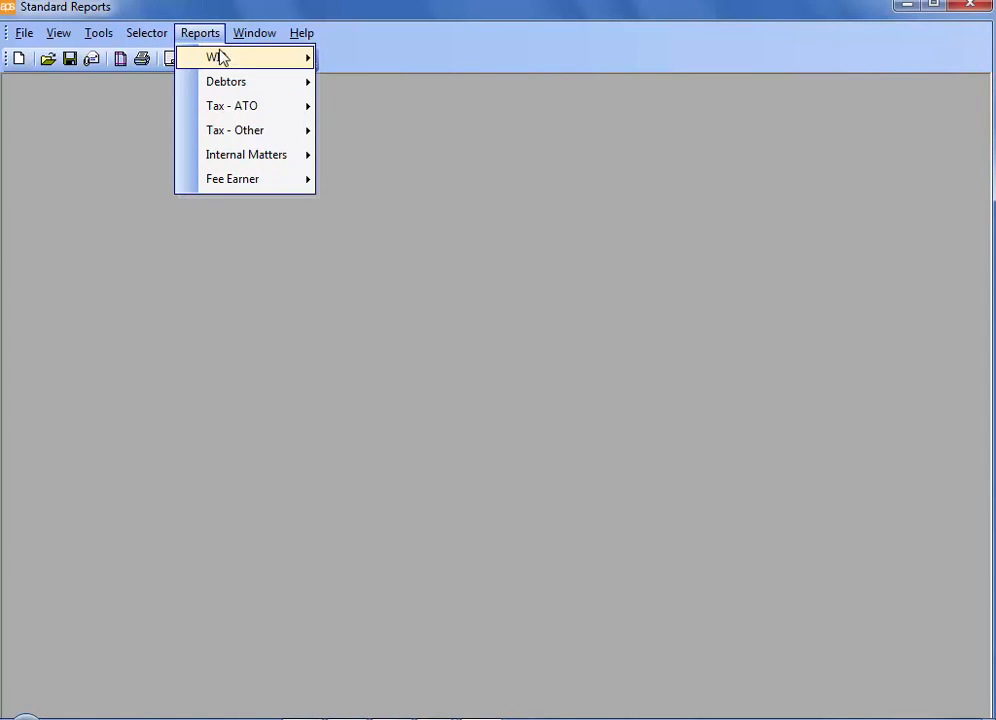
{"action": "mouse_move", "coordinate": [253, 62]}
{"action": "mouse_move", "coordinate": [392, 212]}
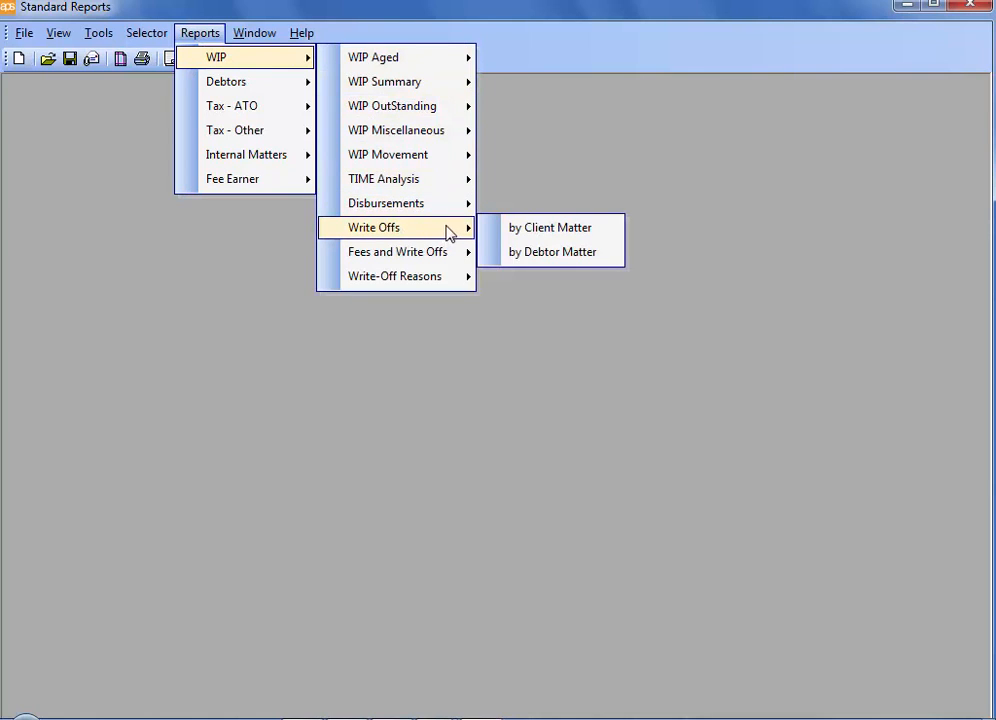
{"action": "mouse_move", "coordinate": [459, 258]}
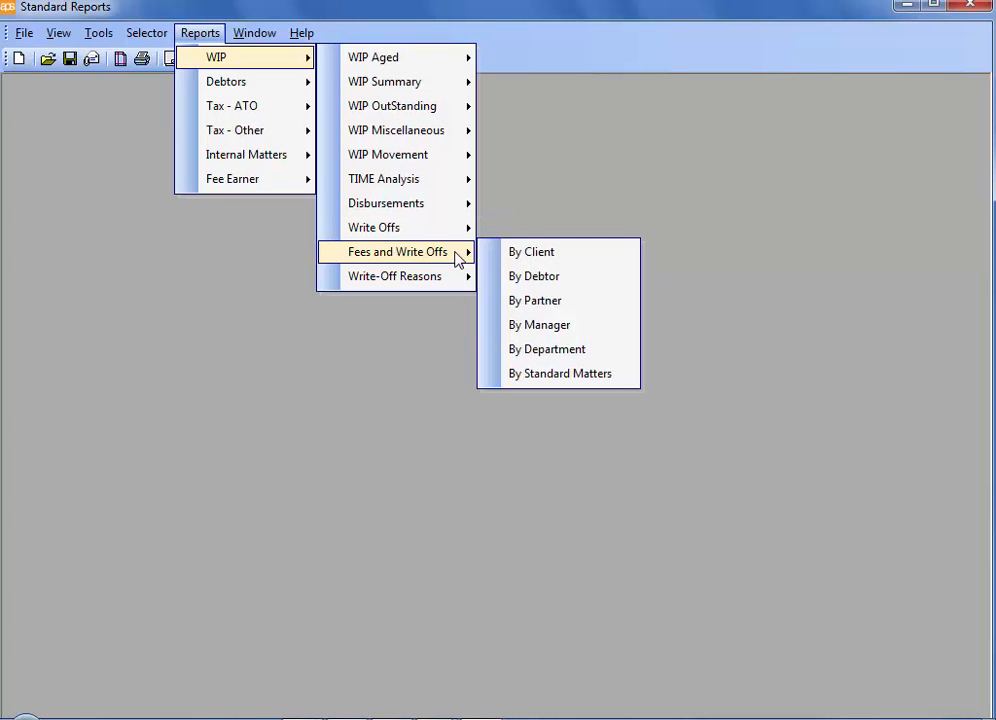
{"action": "mouse_move", "coordinate": [458, 286]}
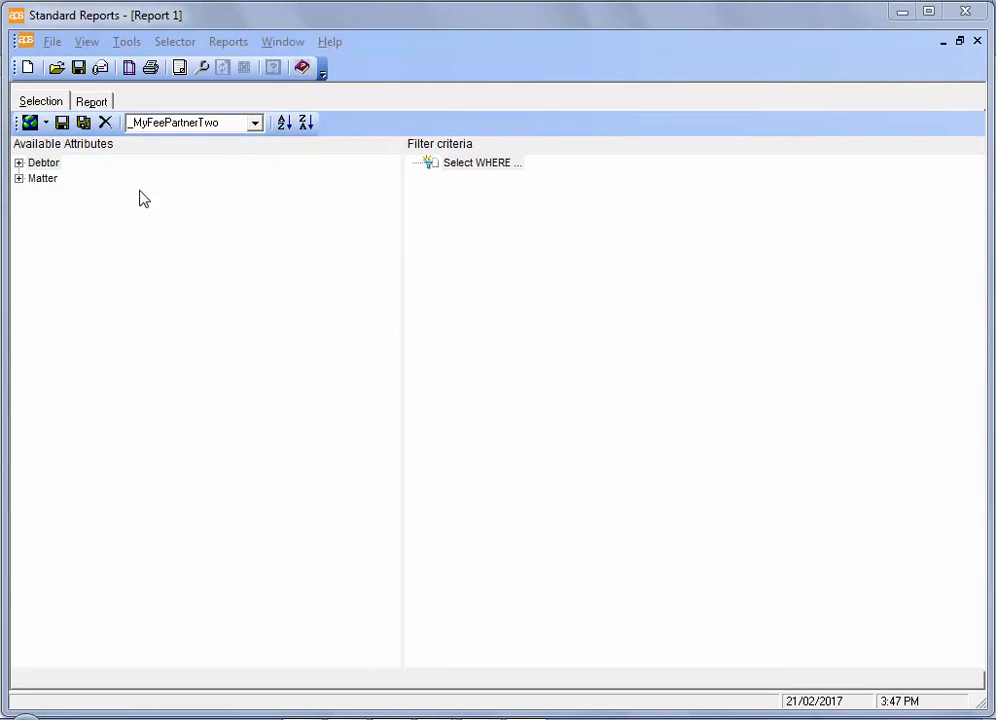
Switch the report's saved selection to Default Fee Selection.
{"action": "left_click", "coordinate": [255, 123]}
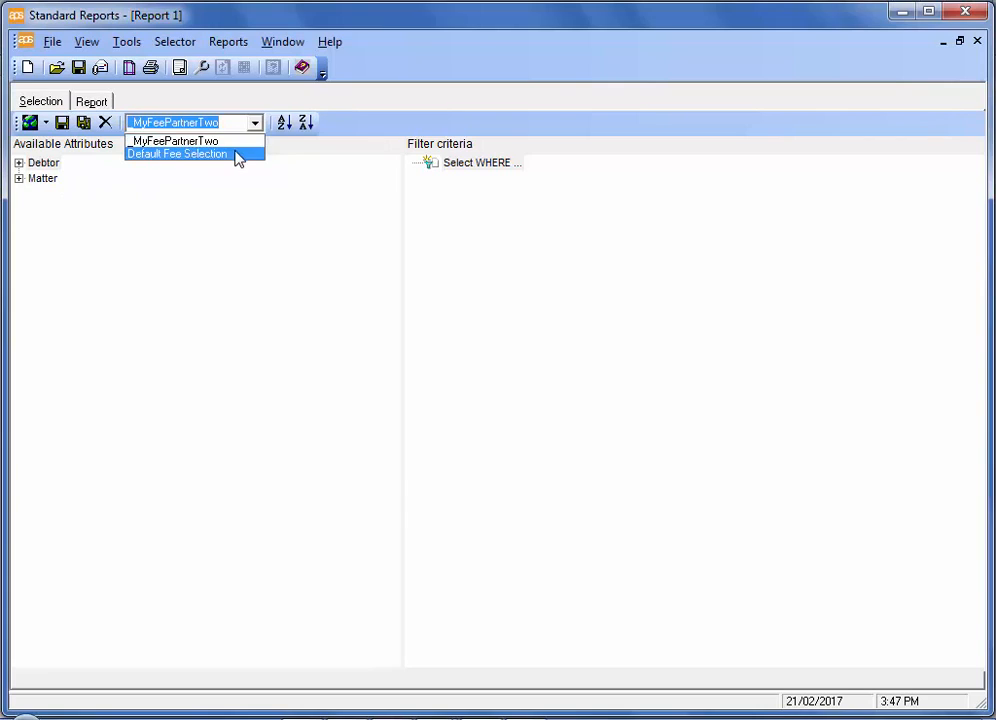
{"action": "left_click", "coordinate": [236, 155]}
{"action": "left_click", "coordinate": [580, 434]}
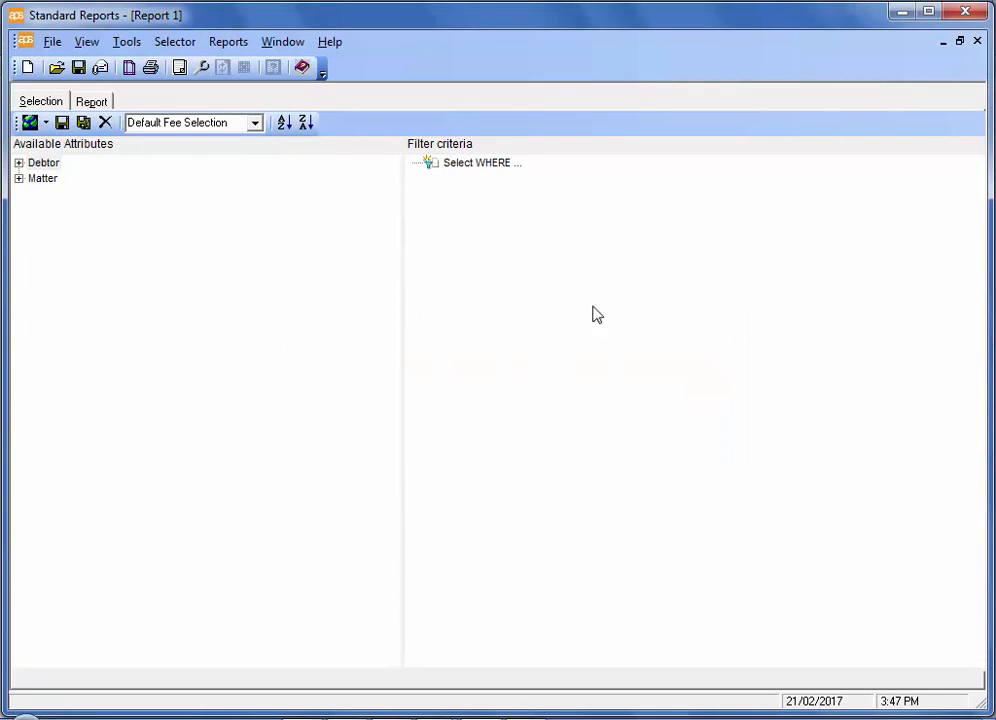
Run the WIP Write Offs report by Debtor Matter for 1/02/2017 to 28/02/2017.
{"action": "left_click", "coordinate": [226, 44]}
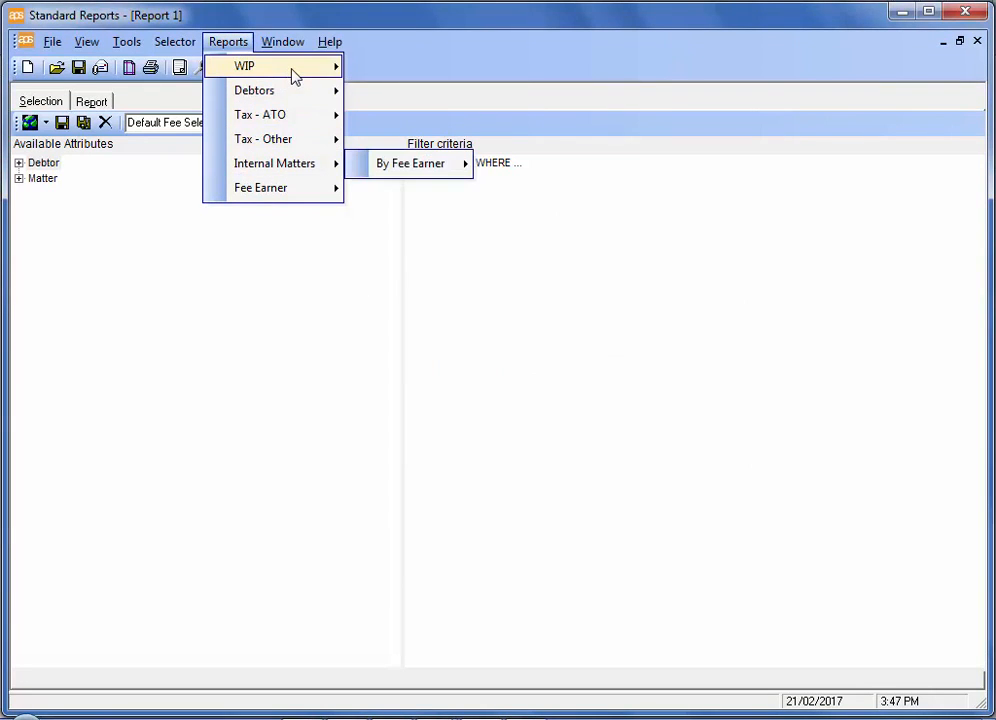
{"action": "mouse_move", "coordinate": [291, 75]}
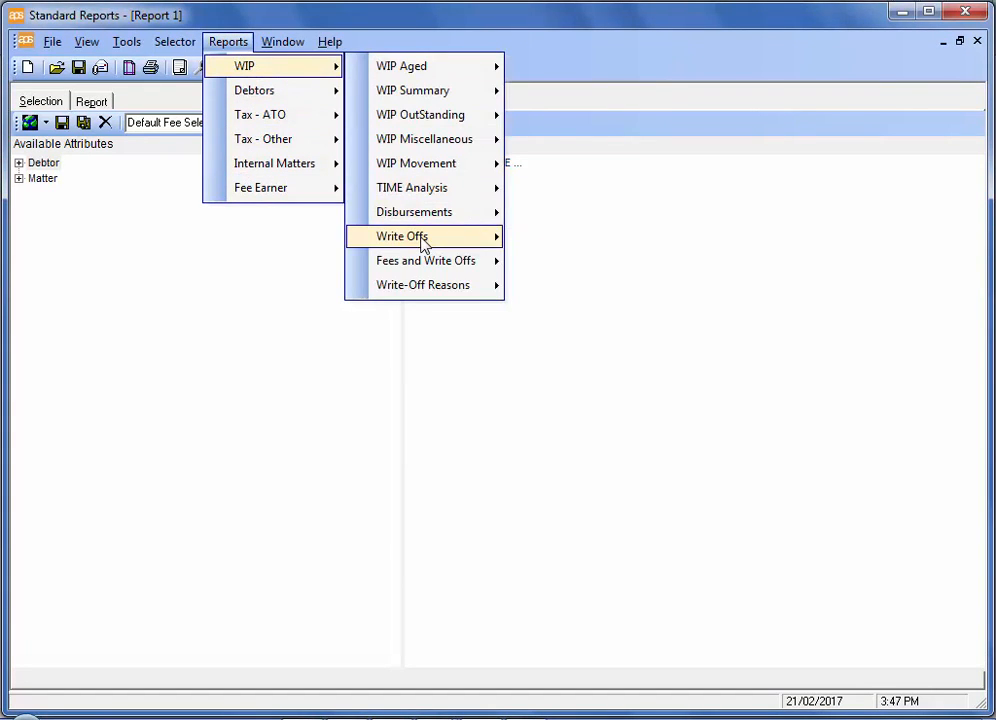
{"action": "mouse_move", "coordinate": [423, 244]}
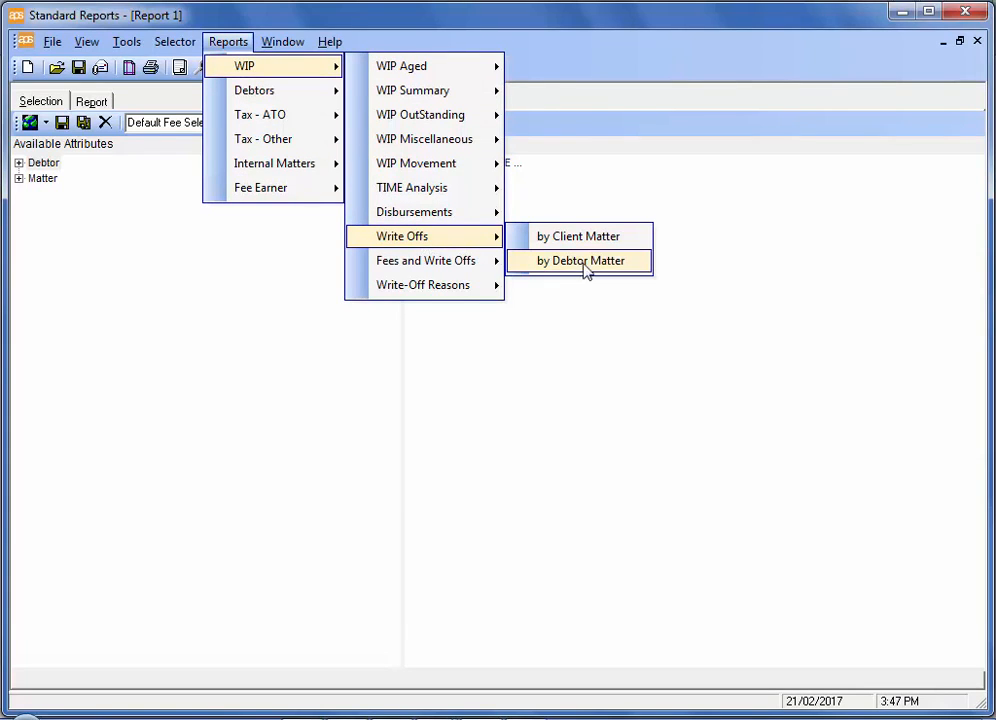
{"action": "left_click", "coordinate": [632, 263]}
{"action": "type", "text": "01"}
{"action": "left_click", "coordinate": [156, 107]}
{"action": "type", "text": "28"}
{"action": "left_click", "coordinate": [156, 146]}
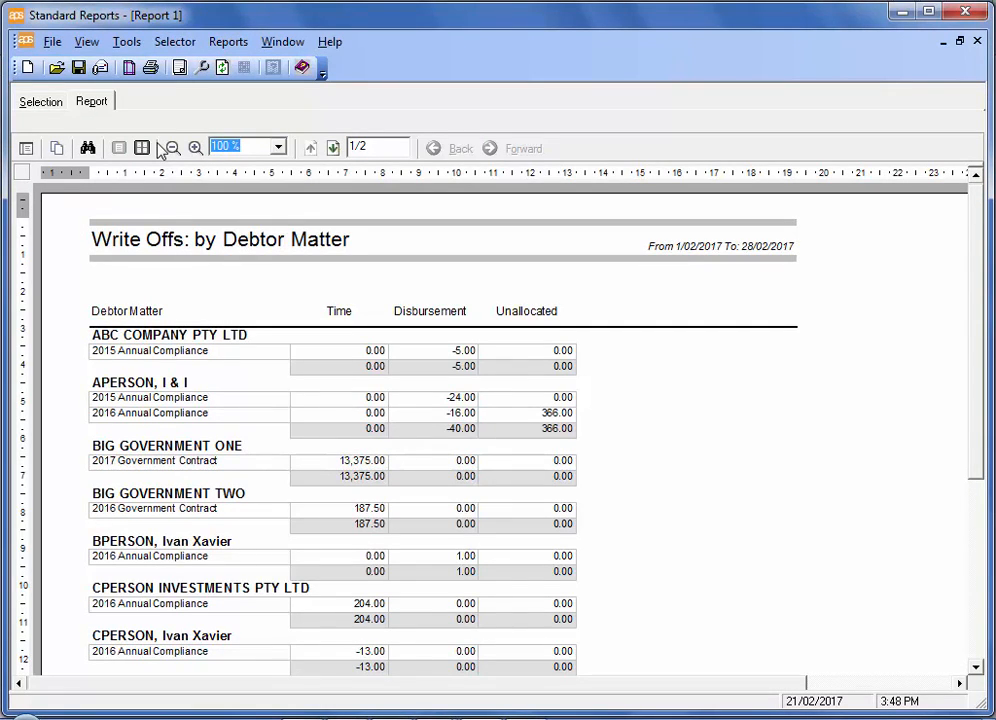
Run the WIP Write-Off Reasons report by Partner for 1/07/2016 to 30/06/2017.
{"action": "left_click", "coordinate": [226, 46]}
{"action": "mouse_move", "coordinate": [261, 93]}
{"action": "mouse_move", "coordinate": [330, 68]}
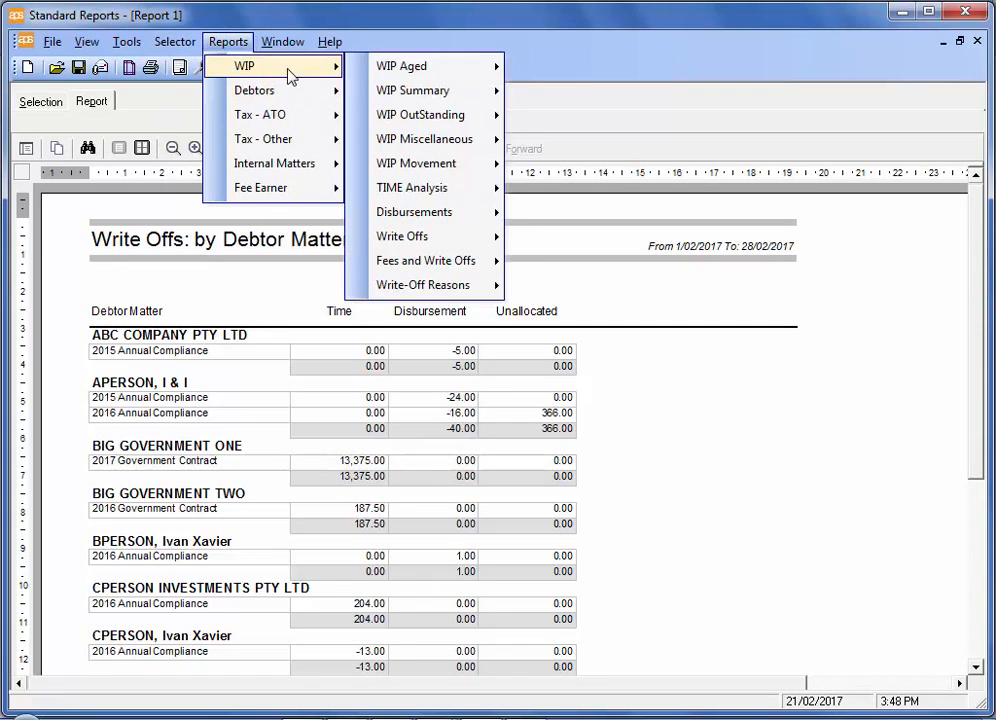
{"action": "mouse_move", "coordinate": [424, 262]}
{"action": "mouse_move", "coordinate": [425, 287]}
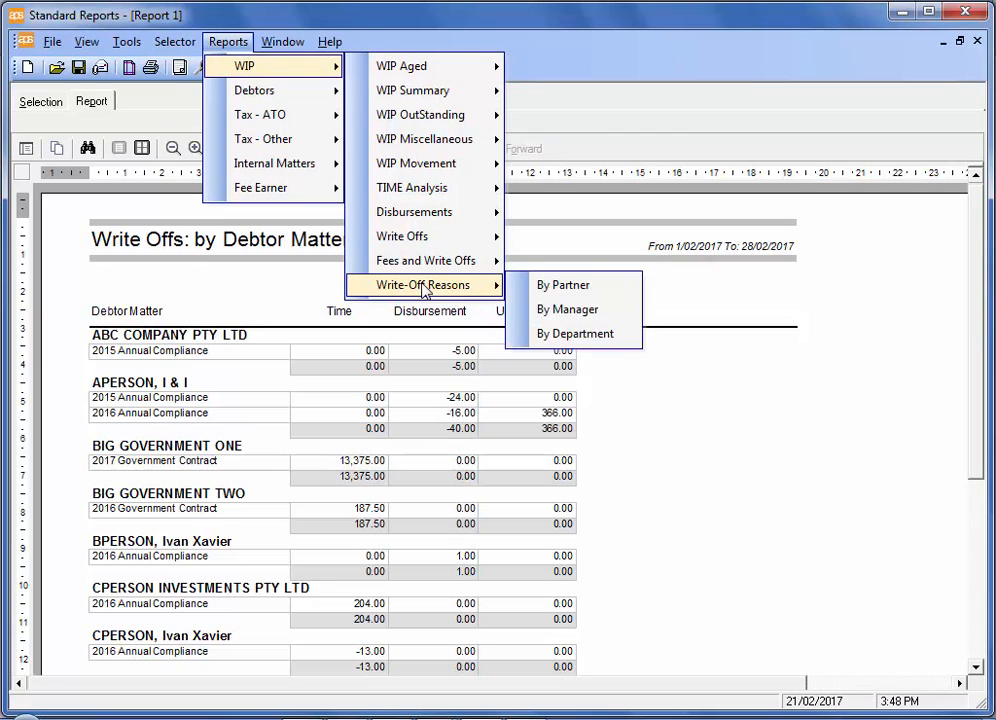
{"action": "left_click", "coordinate": [609, 288]}
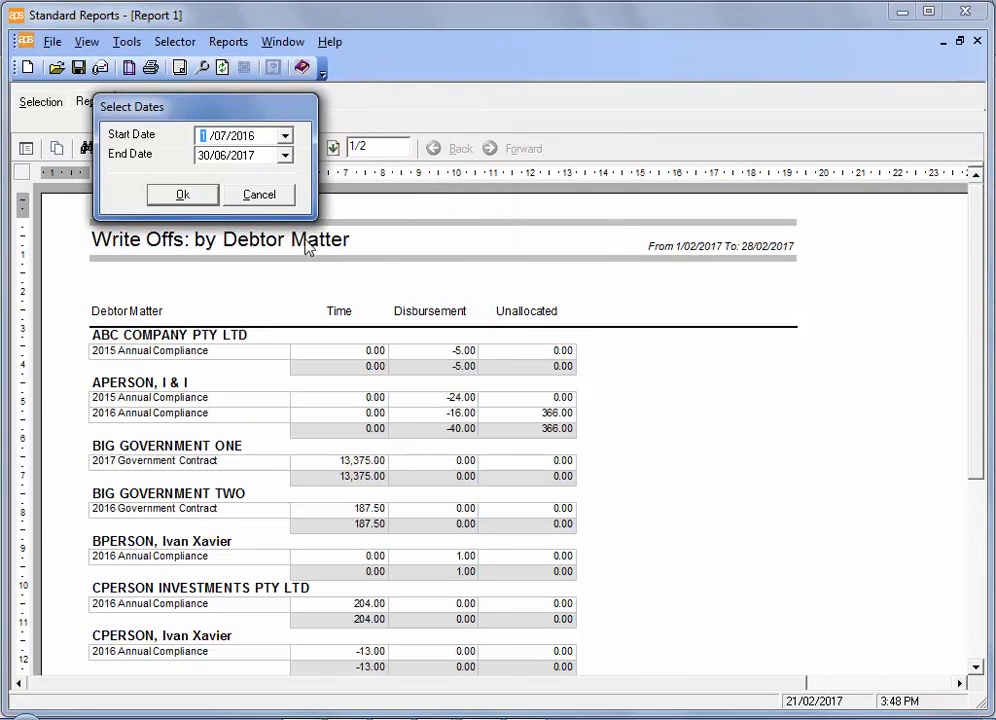
{"action": "left_click", "coordinate": [196, 197]}
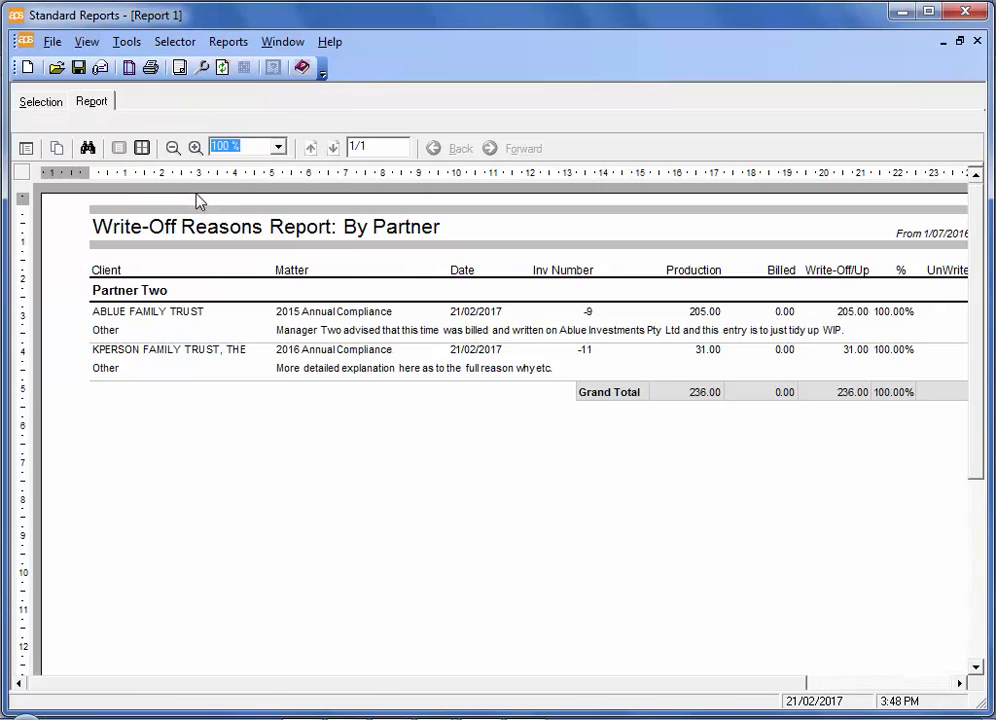